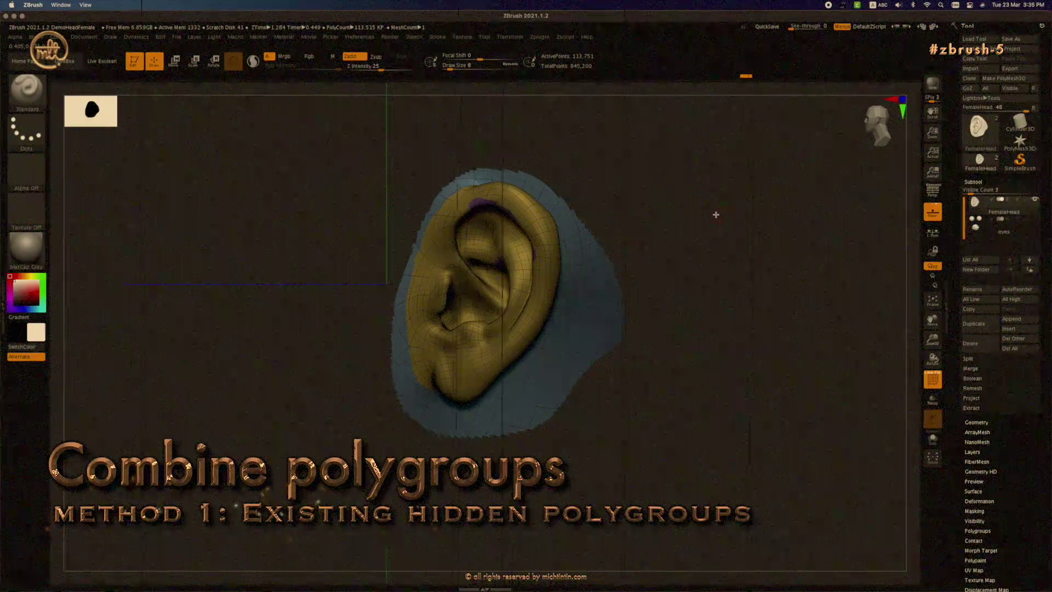
- Hide the blue polygroup around the ear and bring up the stroke type list
left_click(606, 282, "ctrl+shift")
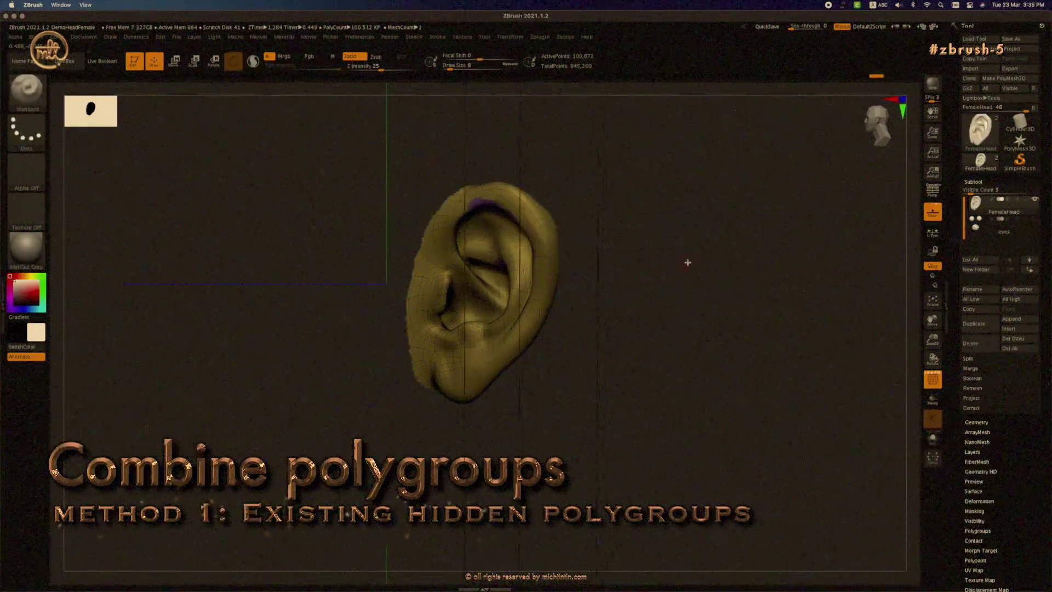
left_click(749, 243, "ctrl+shift")
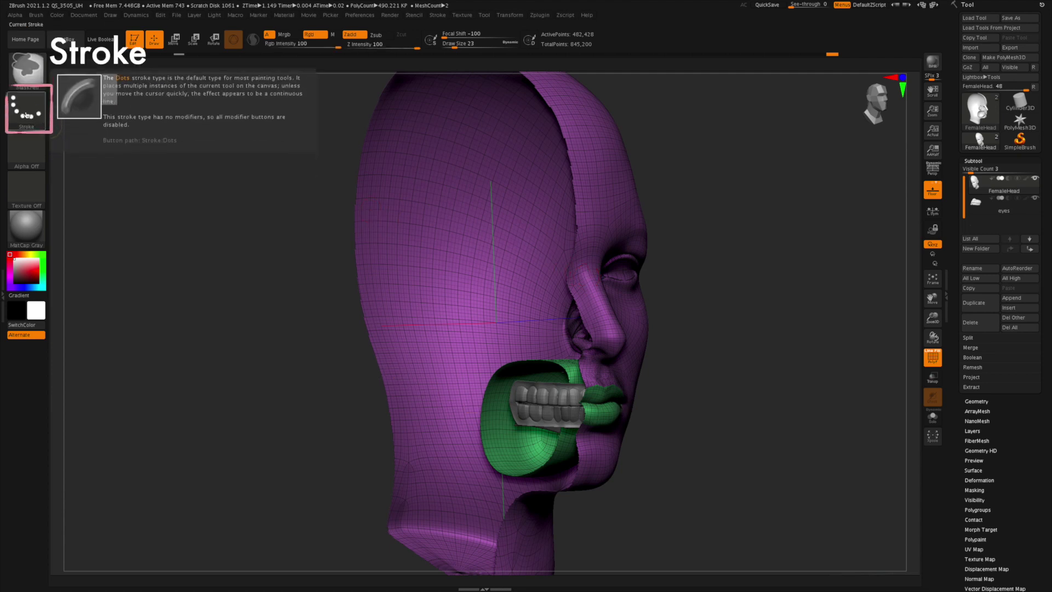
left_click(26, 110)
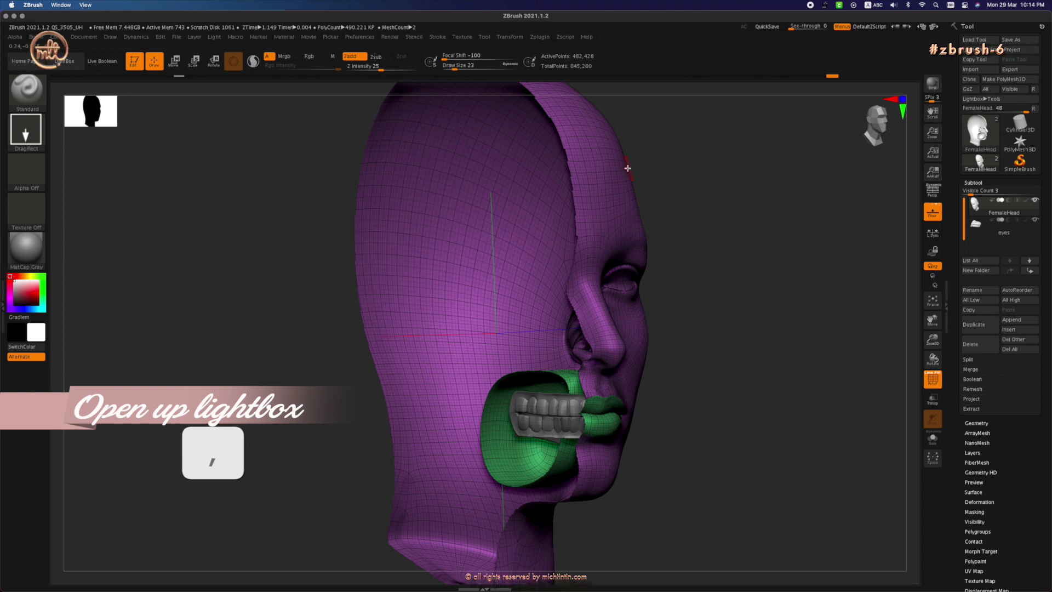
- Open the DemoHeadFemale project from Lightbox's Project tab without saving the current one
key("comma")
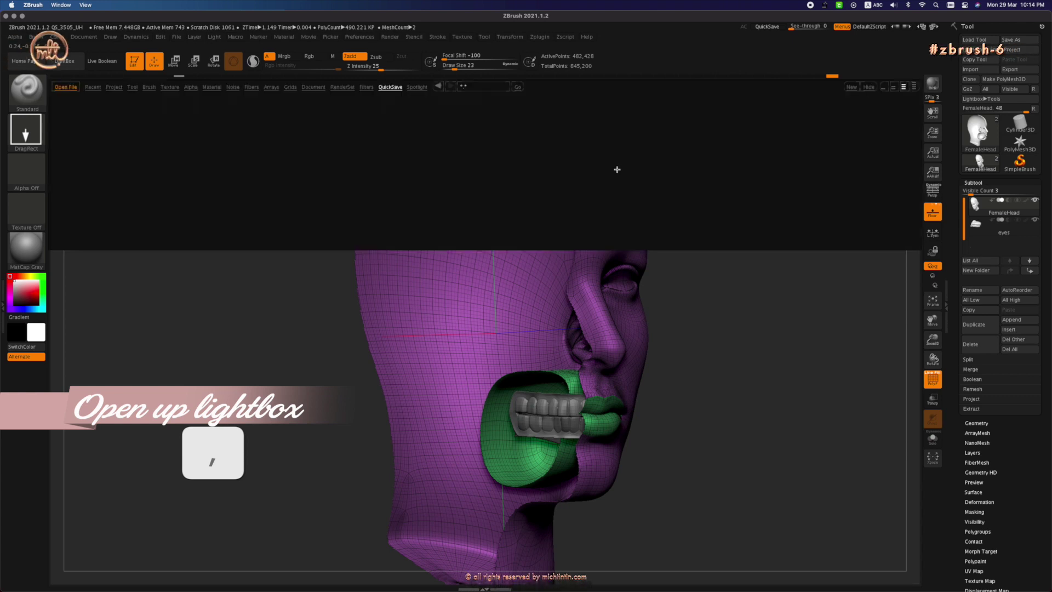
left_click(114, 87)
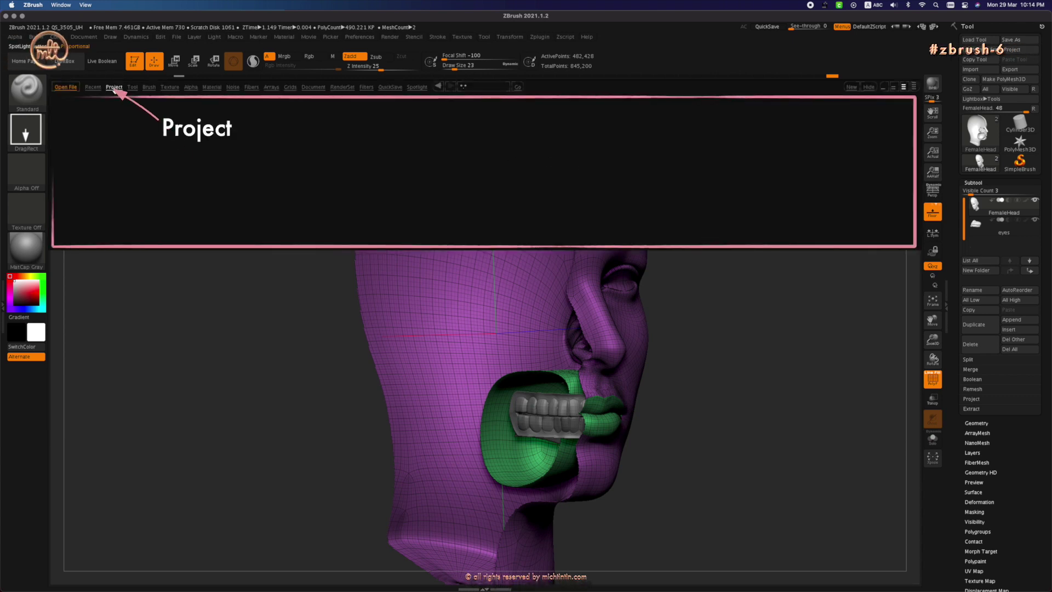
double_click(306, 205)
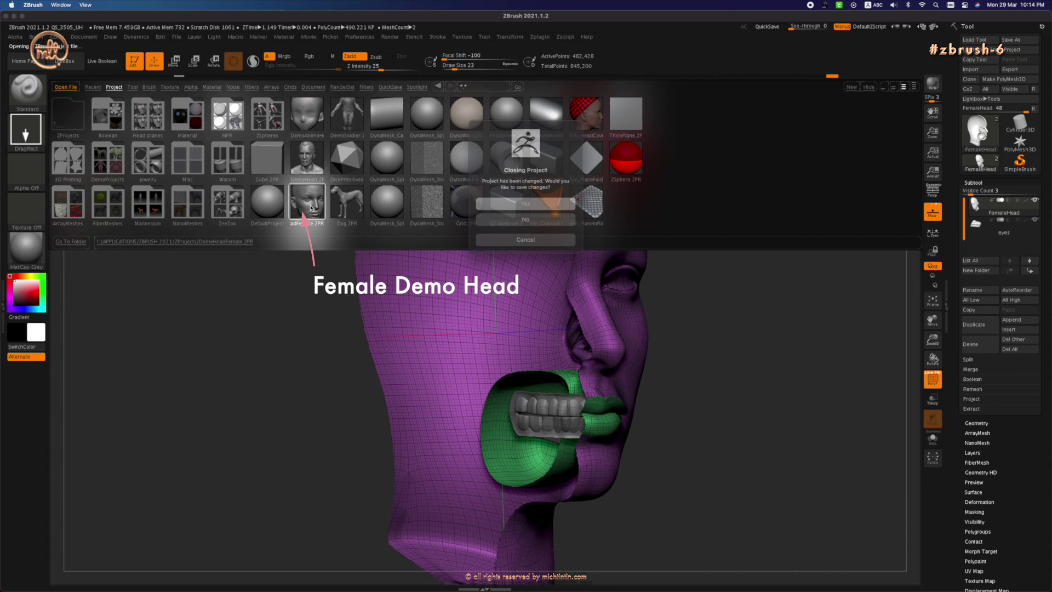
left_click(508, 218)
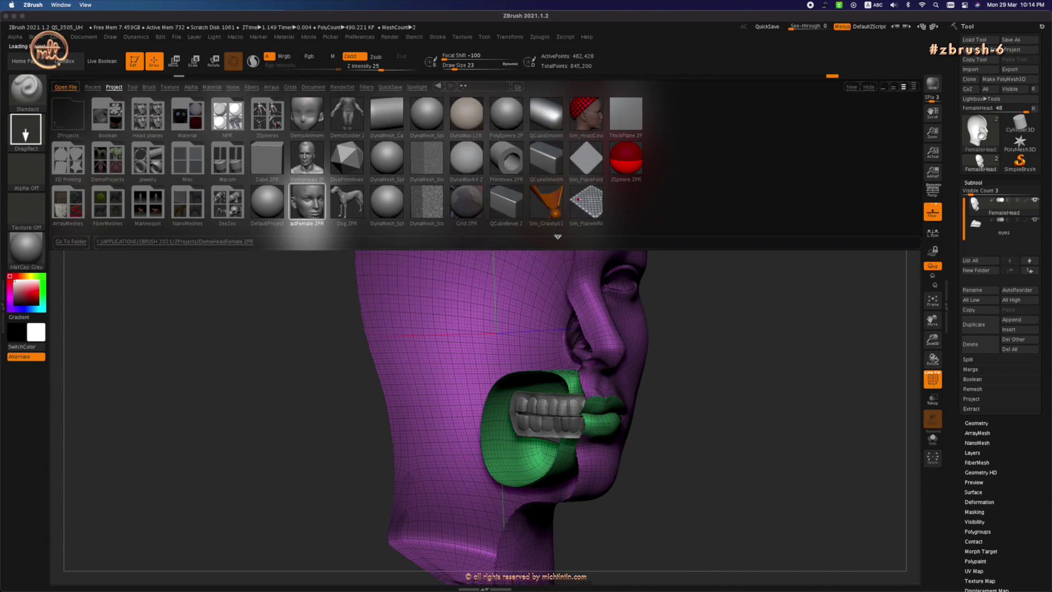
- Frame the head in the view and turn off perspective
key("f")
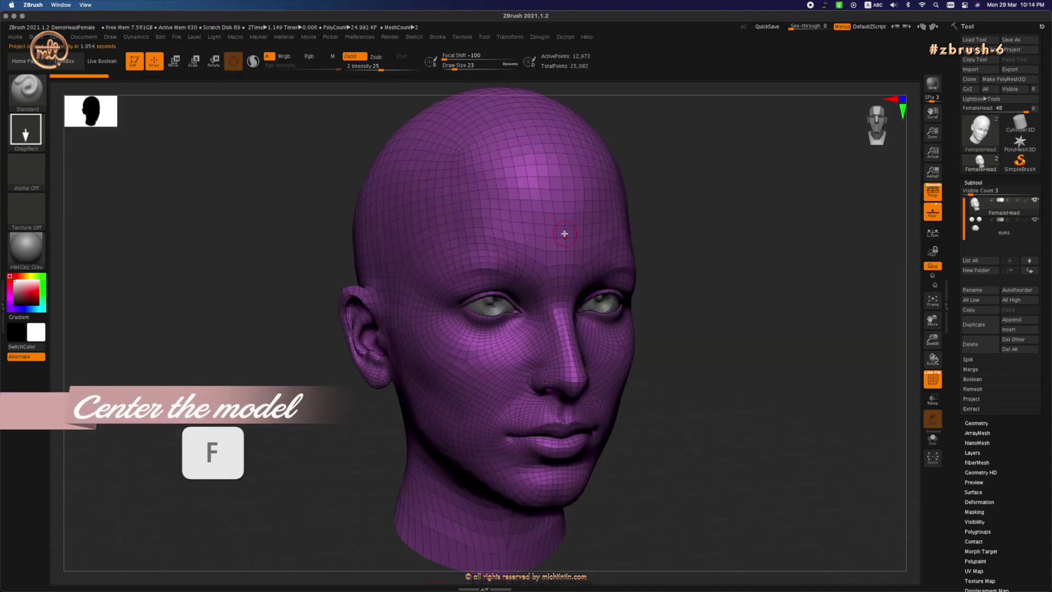
key("p")
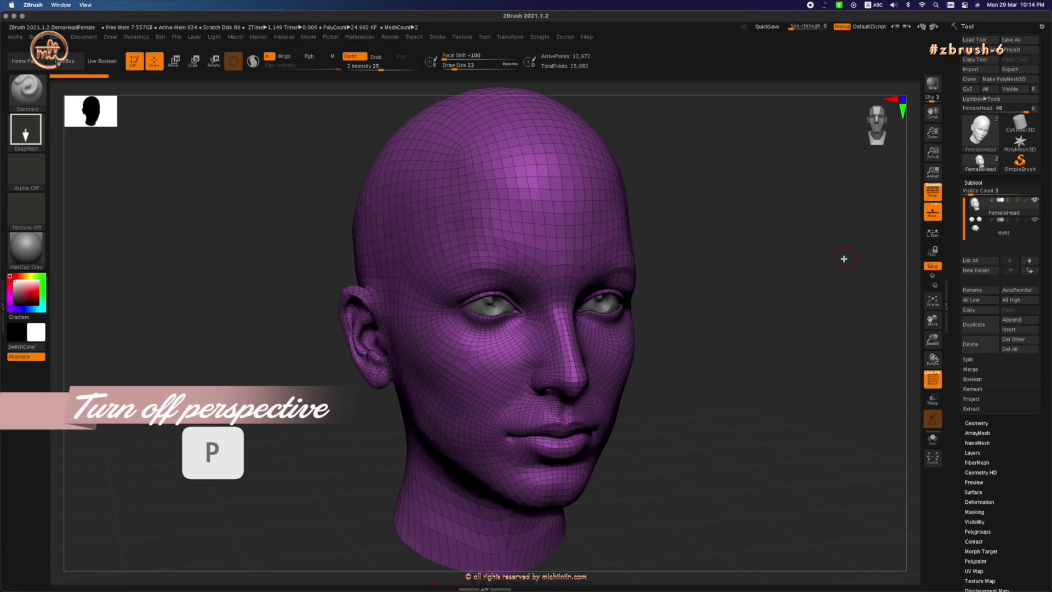
key("p")
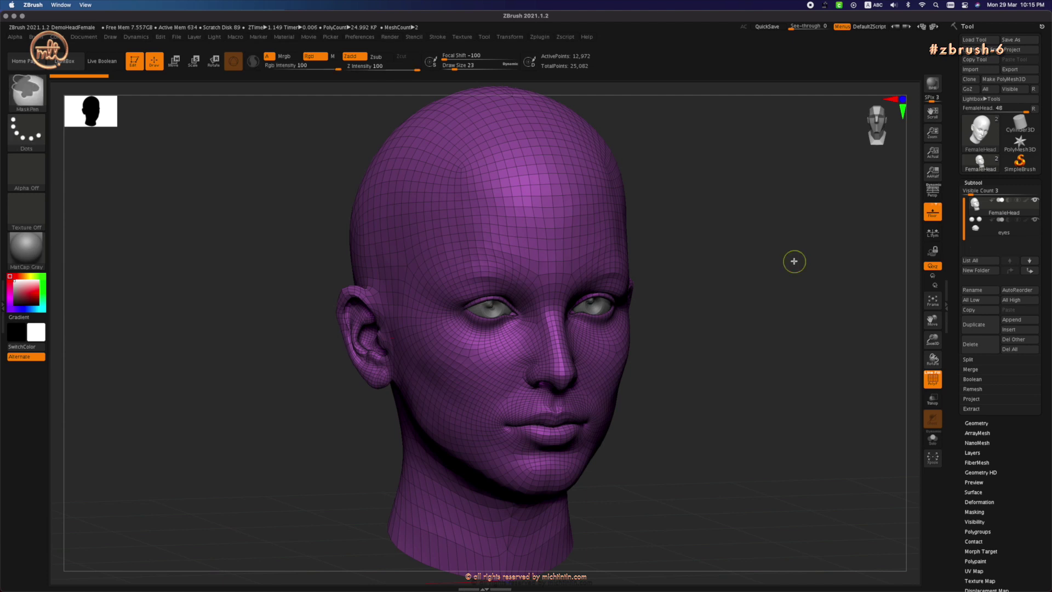
- Subdivide the head once with Ctrl+D and turn off symmetry
key("ctrl+d")
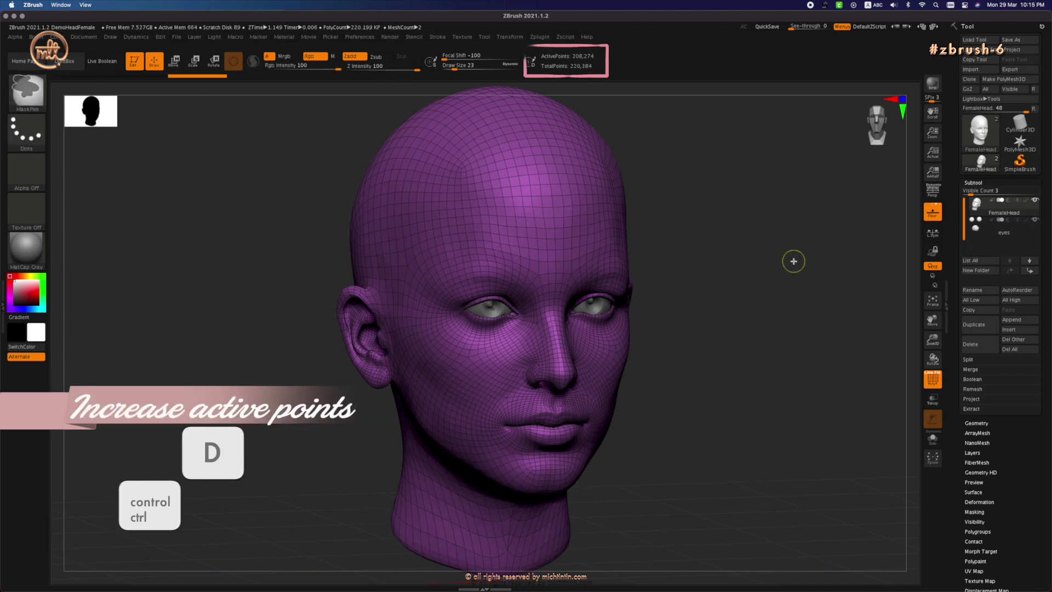
right_click_drag(793, 260, 732, 171, "ctrl")
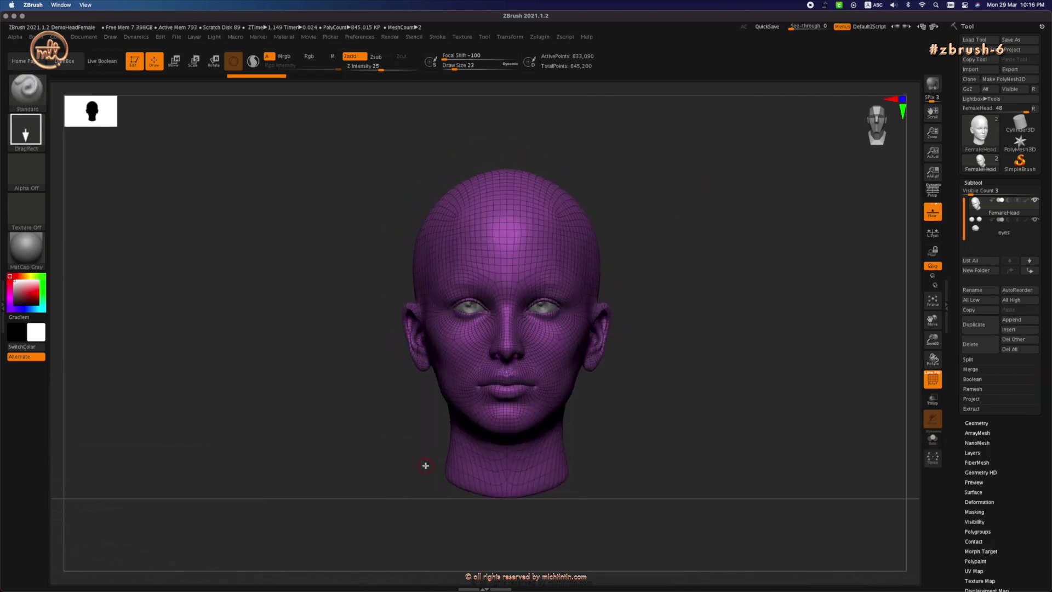
key("x")
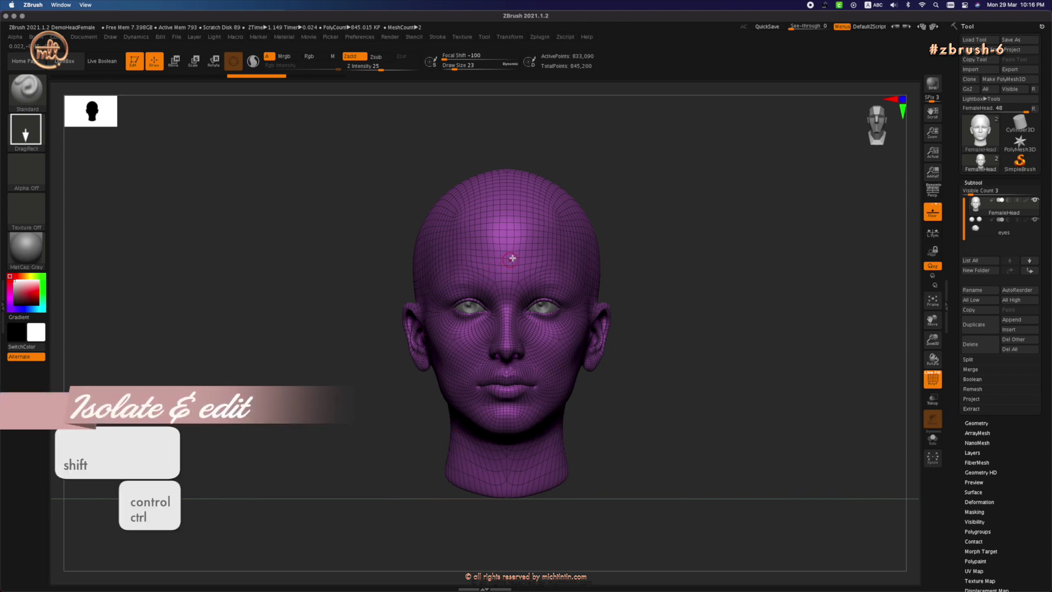
- Hide everything except the left half of the head, viewed from the side
key("ctrl+shift")
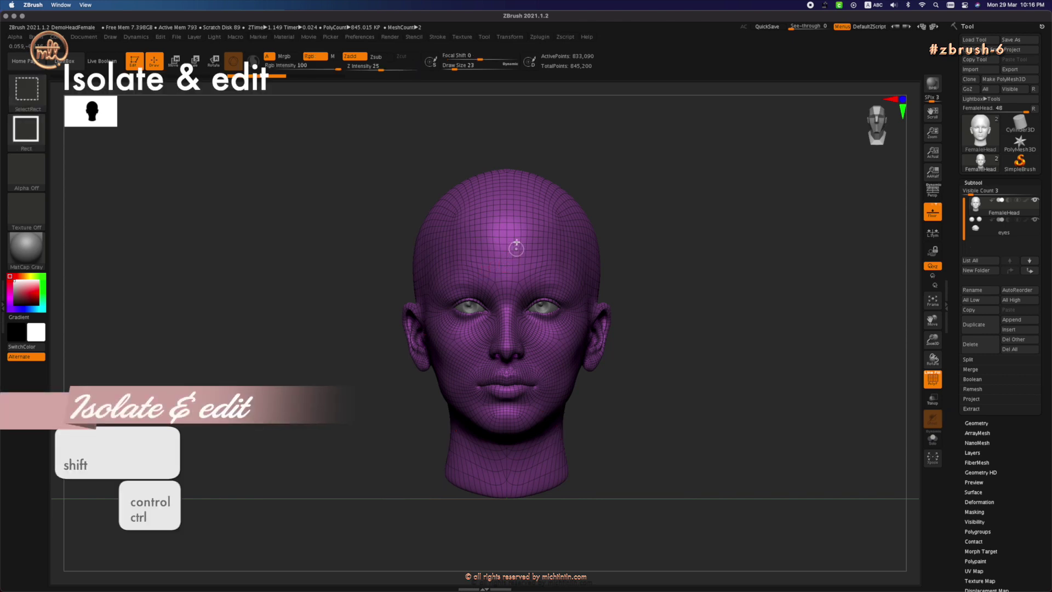
left_click_drag(510, 174, 386, 526, "ctrl+shift")
left_click_drag(591, 357, 582, 350)
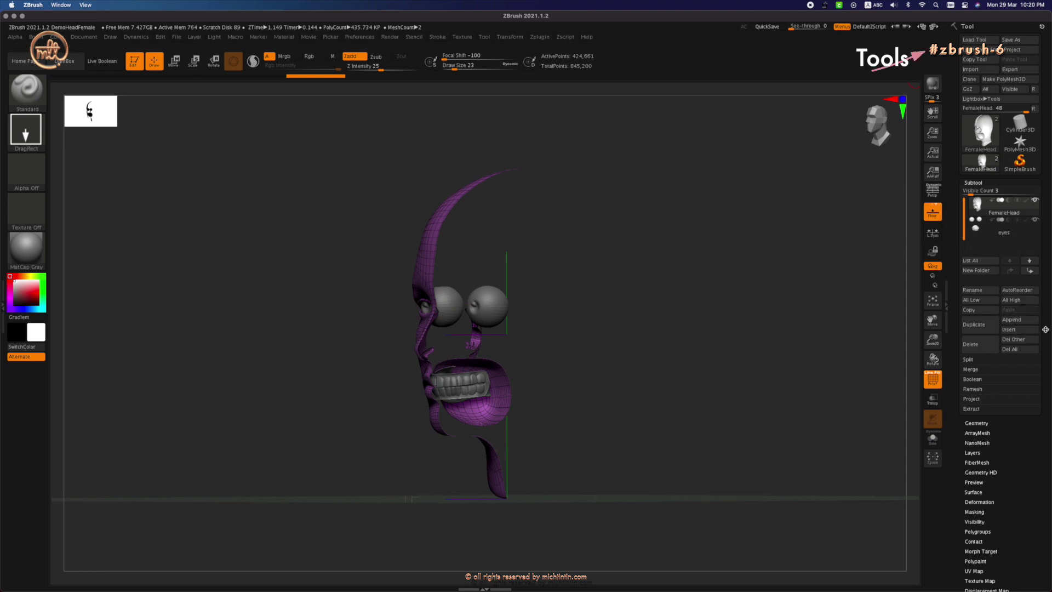
- Enable Double in the Tool's Display Properties so the mesh renders double-sided
scroll(1046, 336, "down", 10)
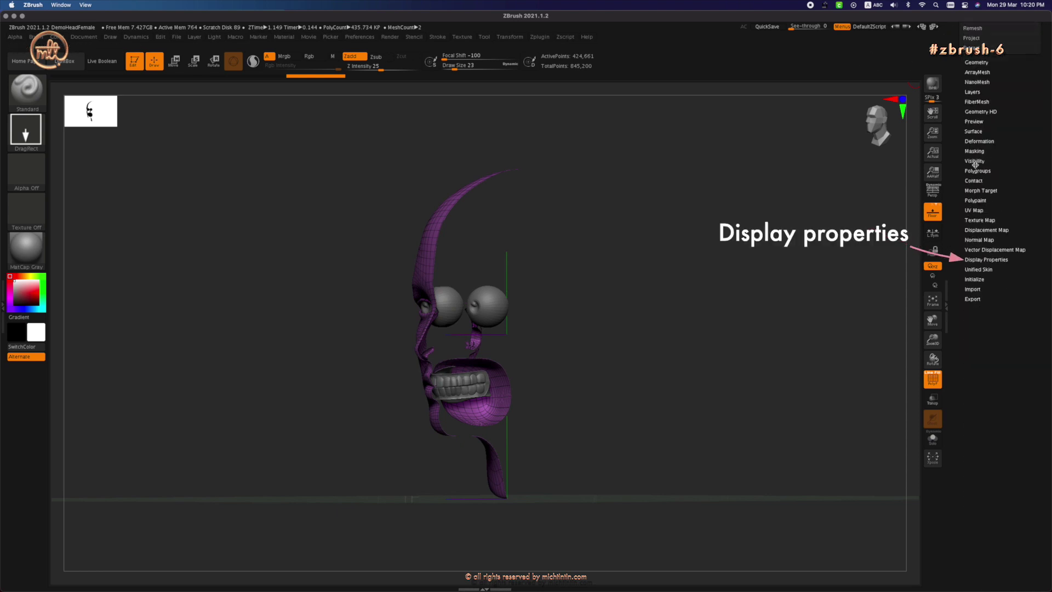
left_click(986, 259)
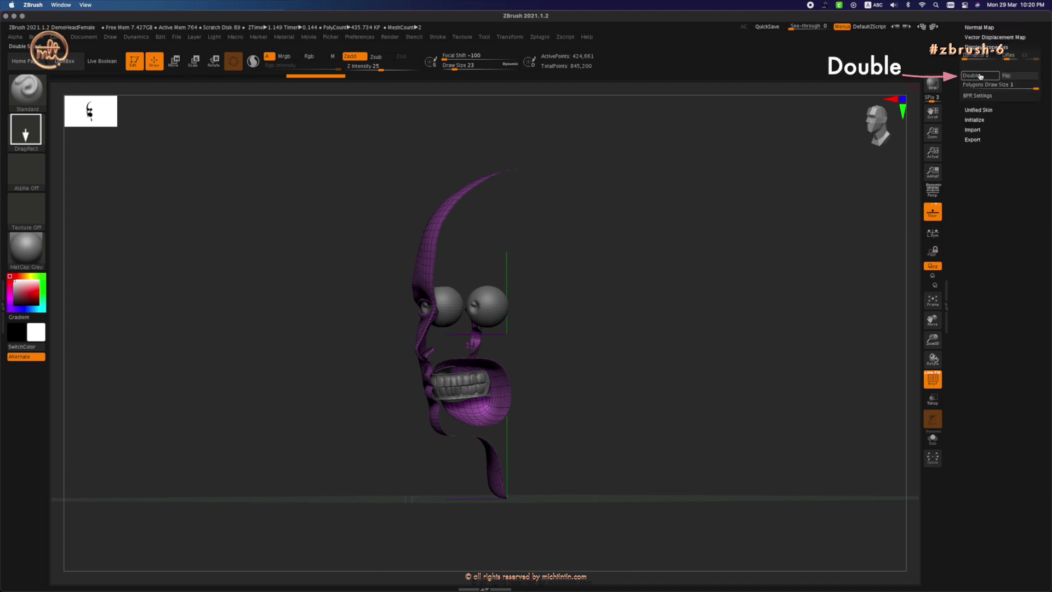
left_click(980, 77)
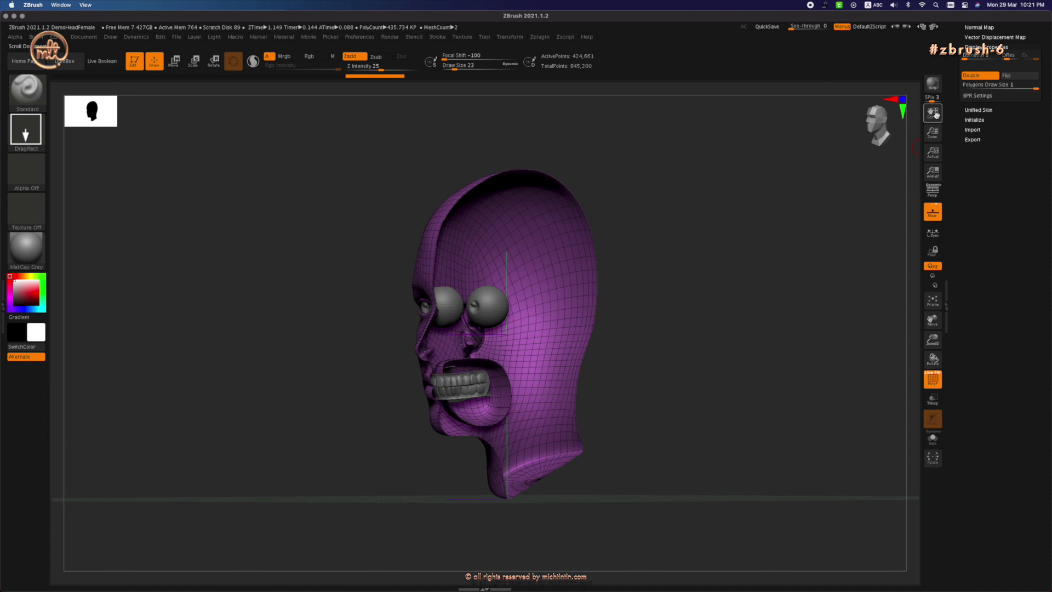
- Zoom into the mouth and turn off the eyes-and-teeth subtool's visibility
left_click_drag(663, 347, 667, 338)
right_click_drag(459, 378, 377, 371, "ctrl")
left_click_drag(1046, 132, 1039, 266)
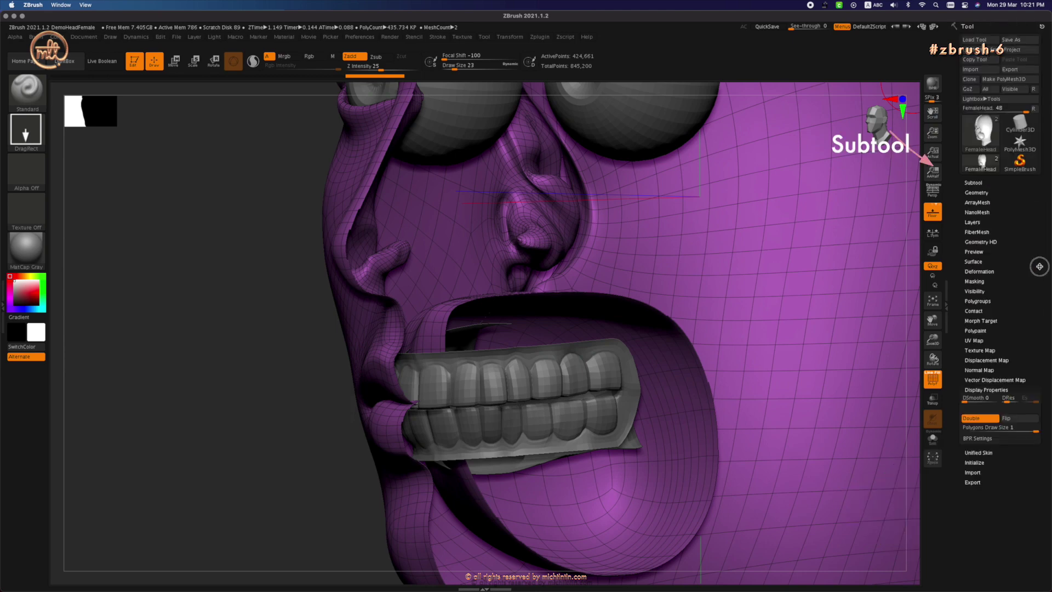
left_click(980, 183)
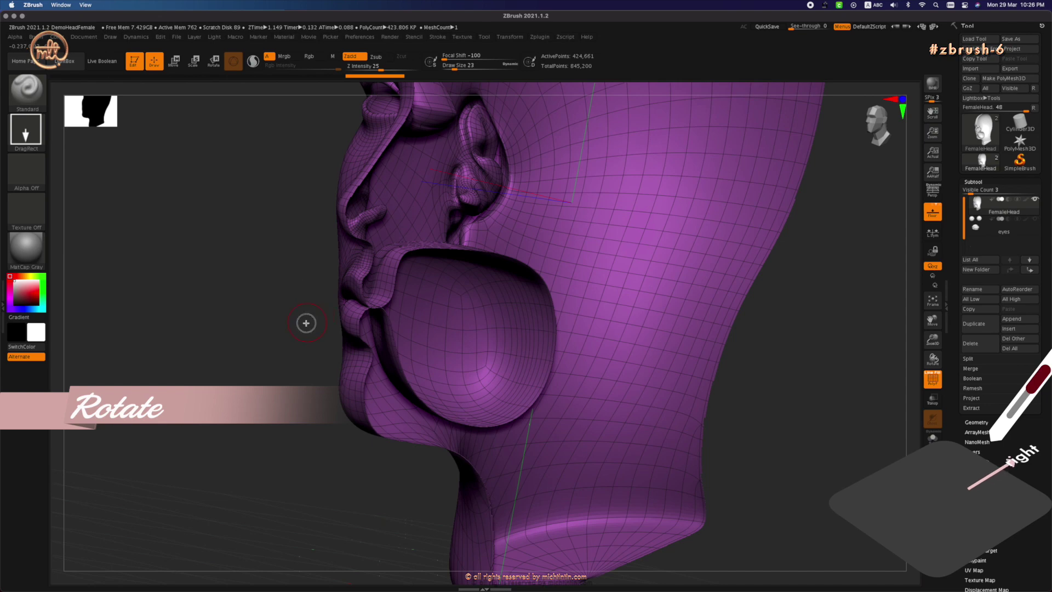
right_click_drag(305, 322, 234, 250)
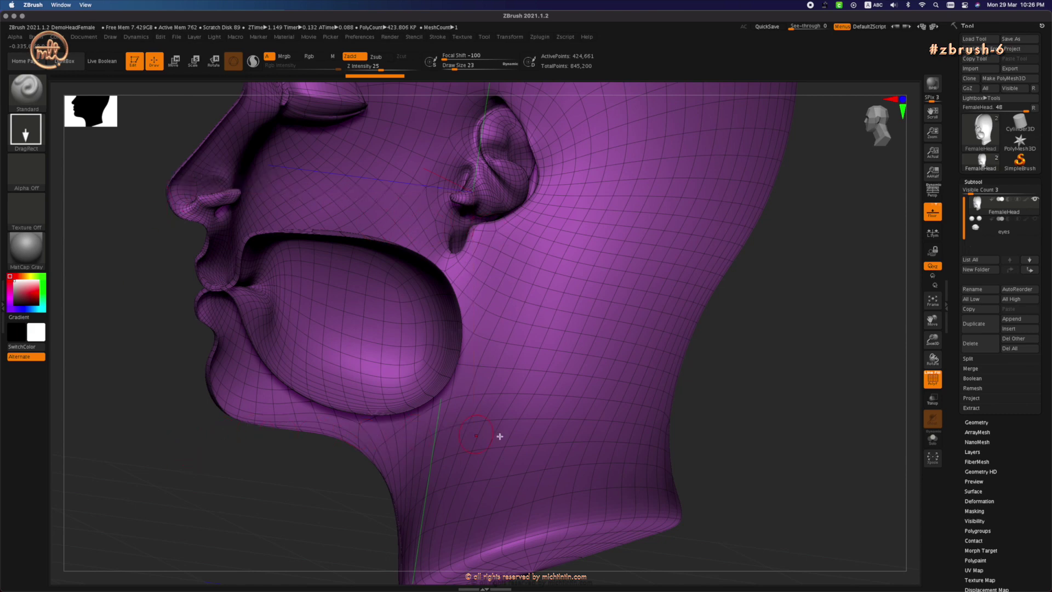
- Unhide the head, then lasso-isolate the lower face from nose tip to chin
left_click(791, 371, "ctrl+shift")
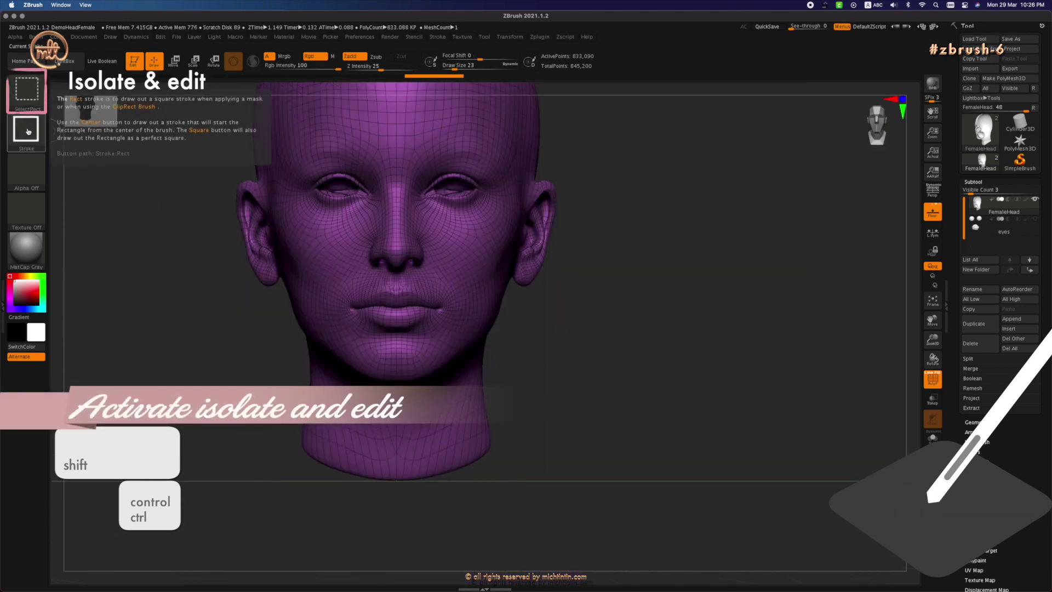
left_click(26, 131)
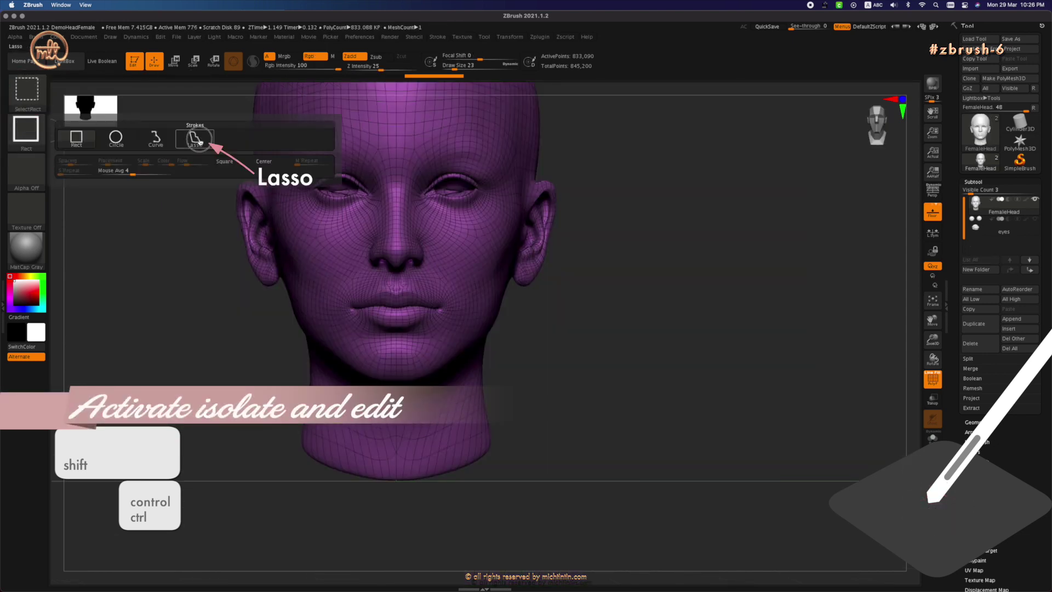
left_click(195, 141)
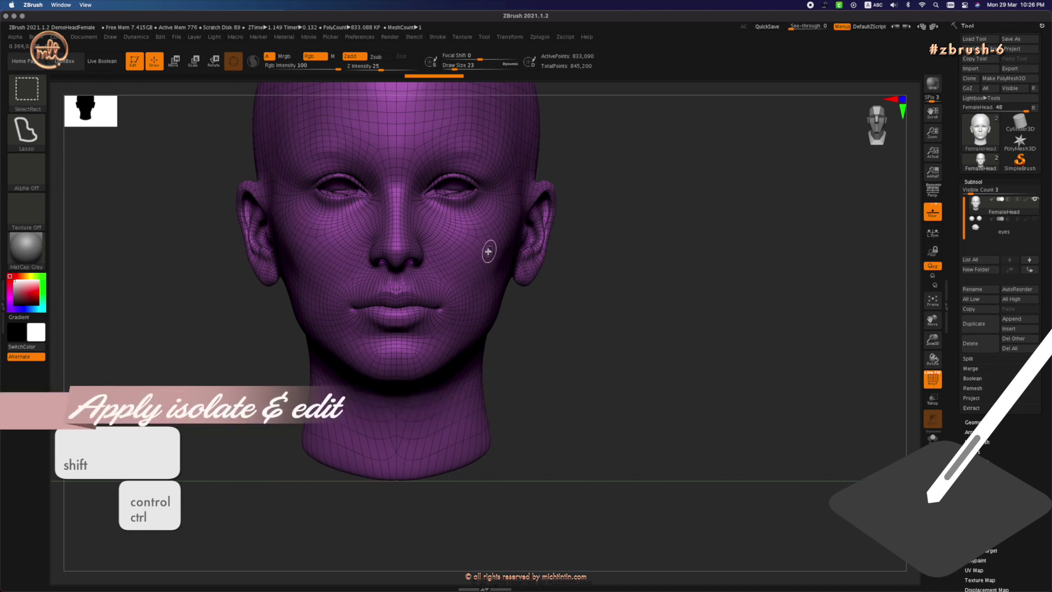
mouse_move(442, 239)
left_mouse_down("ctrl+shift")
mouse_move(378, 237)
mouse_move(332, 253)
mouse_move(308, 299)
mouse_move(348, 366)
mouse_move(387, 381)
mouse_move(432, 381)
left_mouse_up("ctrl+shift")
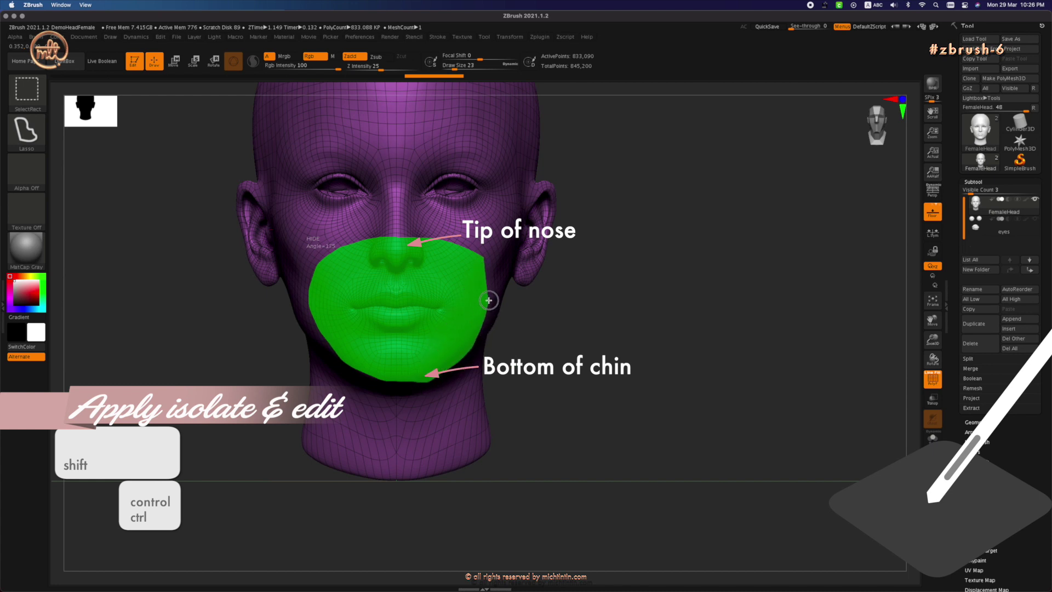
mouse_move(488, 300)
left_mouse_down("ctrl+shift")
mouse_move(493, 278)
mouse_move(492, 288)
left_mouse_up("ctrl+shift")
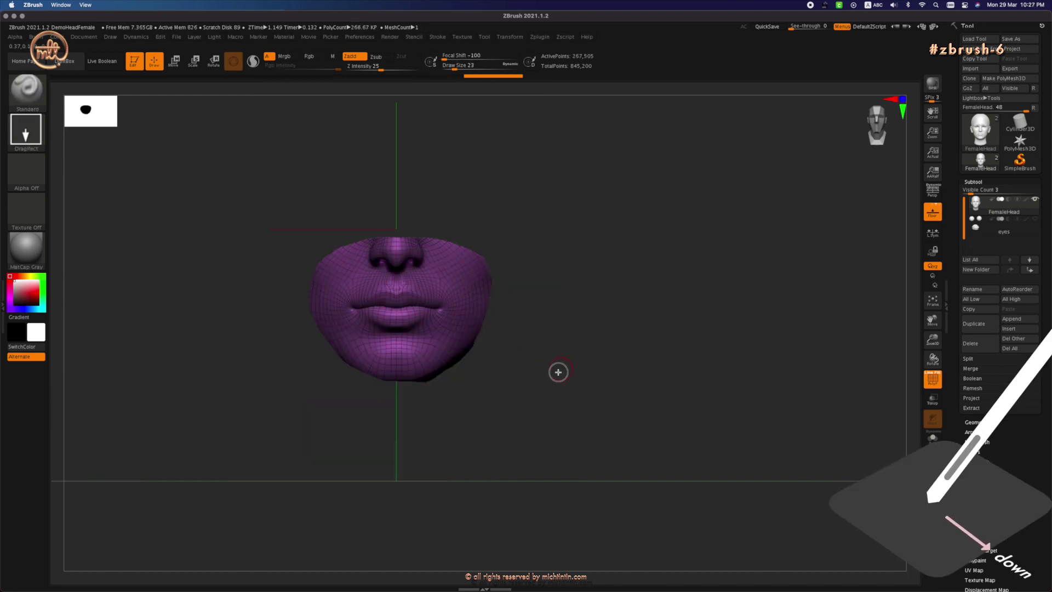
- Lasso-hide the lips, nose strip and side and top leftovers around the mouth cavity
mouse_move(558, 372)
left_mouse_down()
mouse_move(544, 422)
mouse_move(561, 448)
mouse_move(536, 434)
mouse_move(514, 288)
mouse_move(535, 363)
mouse_move(568, 383)
mouse_move(557, 427)
mouse_move(563, 383)
left_mouse_up()
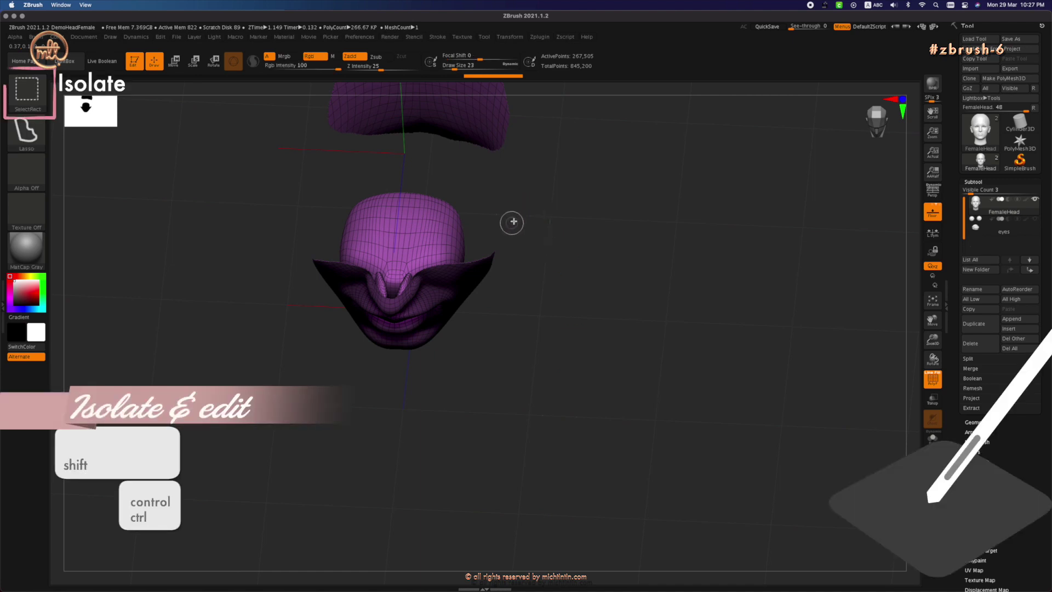
mouse_move(511, 221)
left_mouse_down("ctrl+shift")
mouse_move(420, 163)
mouse_move(332, 176)
mouse_move(281, 231)
mouse_move(283, 306)
mouse_move(340, 365)
mouse_move(428, 378)
mouse_move(498, 347)
left_mouse_up("ctrl+shift")
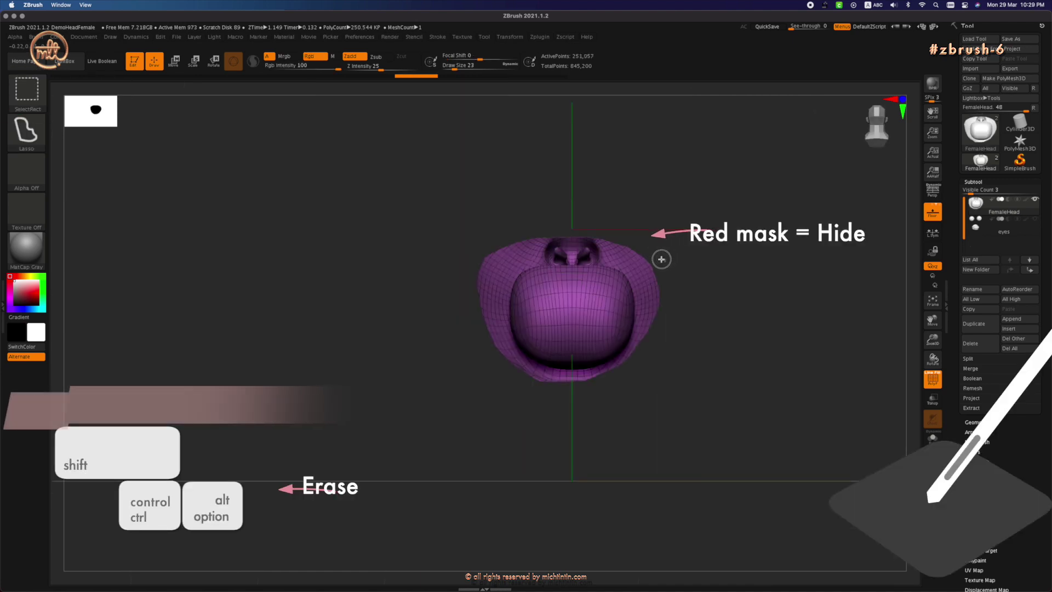
mouse_move(661, 259)
left_mouse_down("ctrl+alt+shift")
mouse_move(551, 251)
mouse_move(537, 202)
mouse_move(610, 268)
left_mouse_up("ctrl+alt+shift")
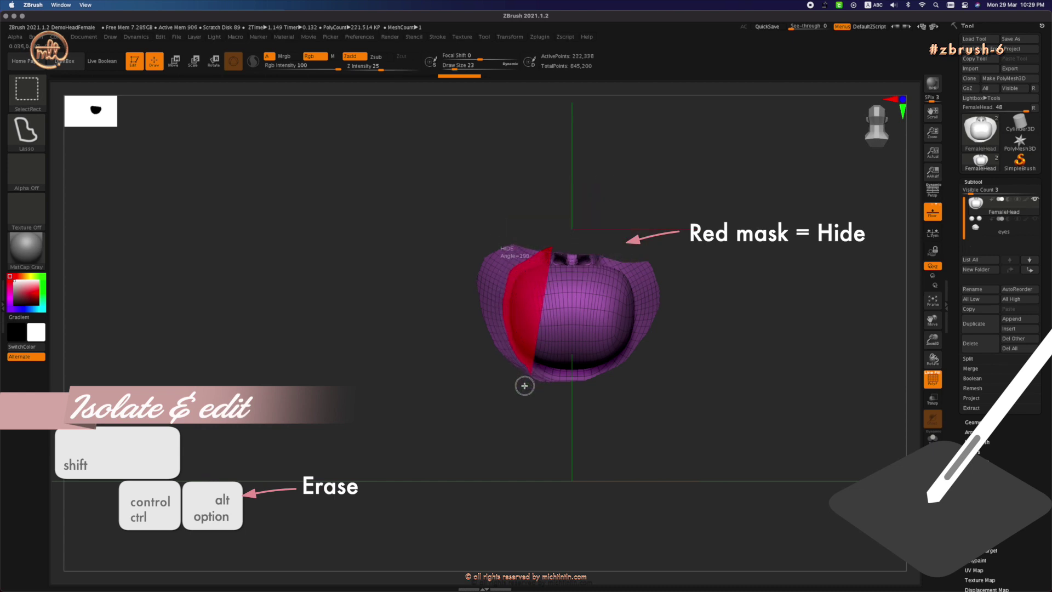
mouse_move(524, 386)
left_mouse_down("ctrl+alt+shift")
mouse_move(418, 341)
mouse_move(519, 193)
left_mouse_up("ctrl+alt+shift")
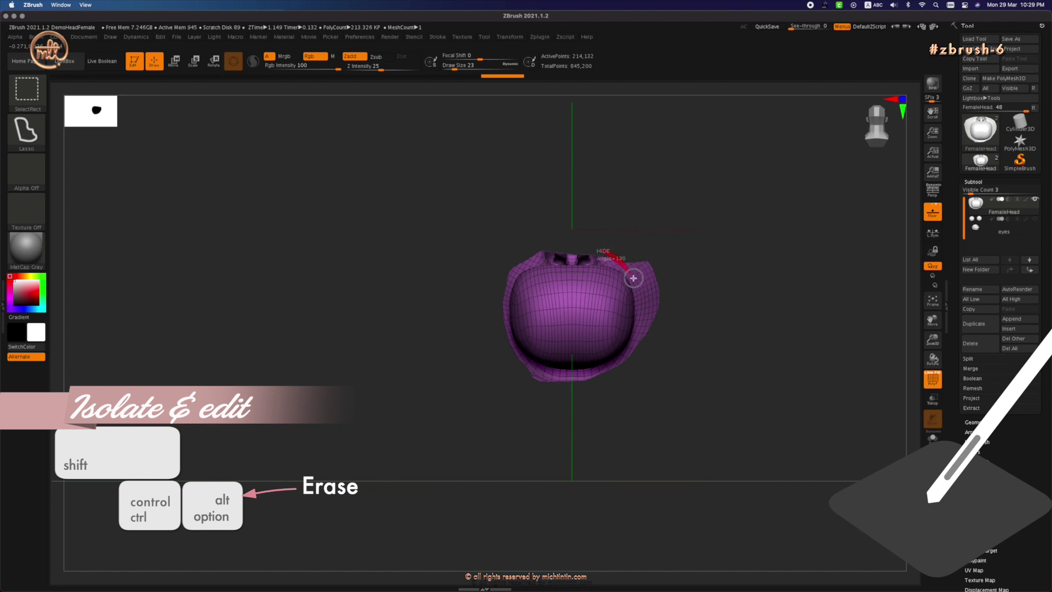
mouse_move(631, 345)
left_mouse_down("ctrl+alt+shift")
mouse_move(706, 303)
mouse_move(601, 234)
left_mouse_up("ctrl+alt+shift")
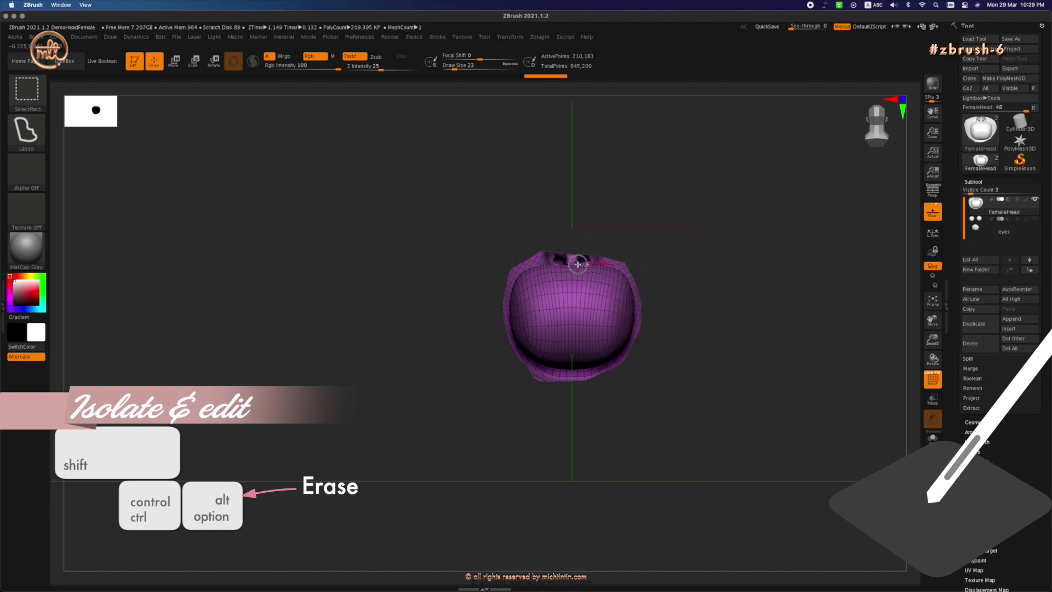
left_click_drag(518, 255, 520, 257, "ctrl+alt+shift")
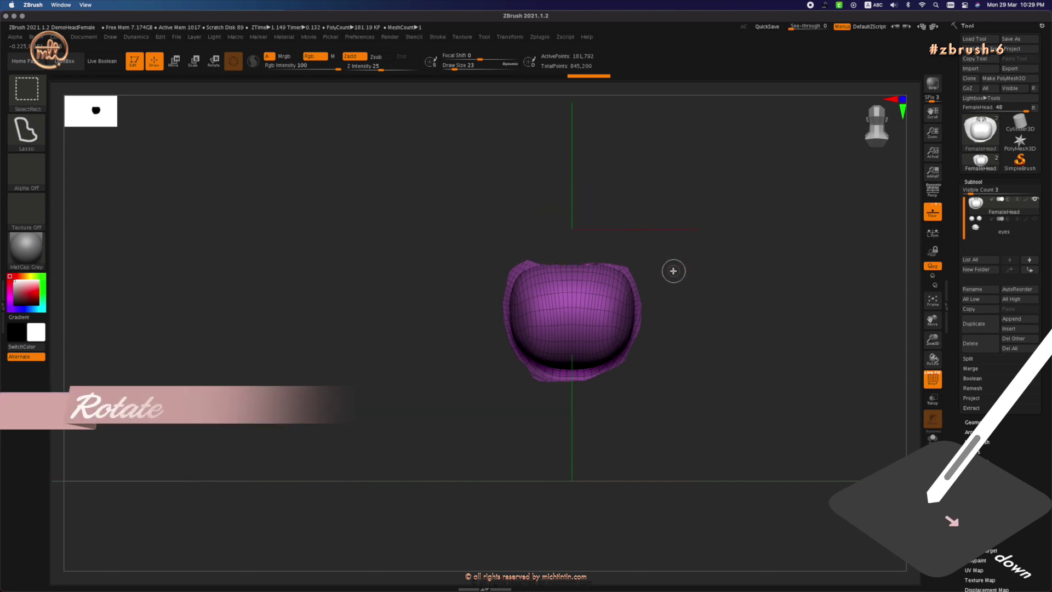
left_click_drag(676, 291, 678, 369)
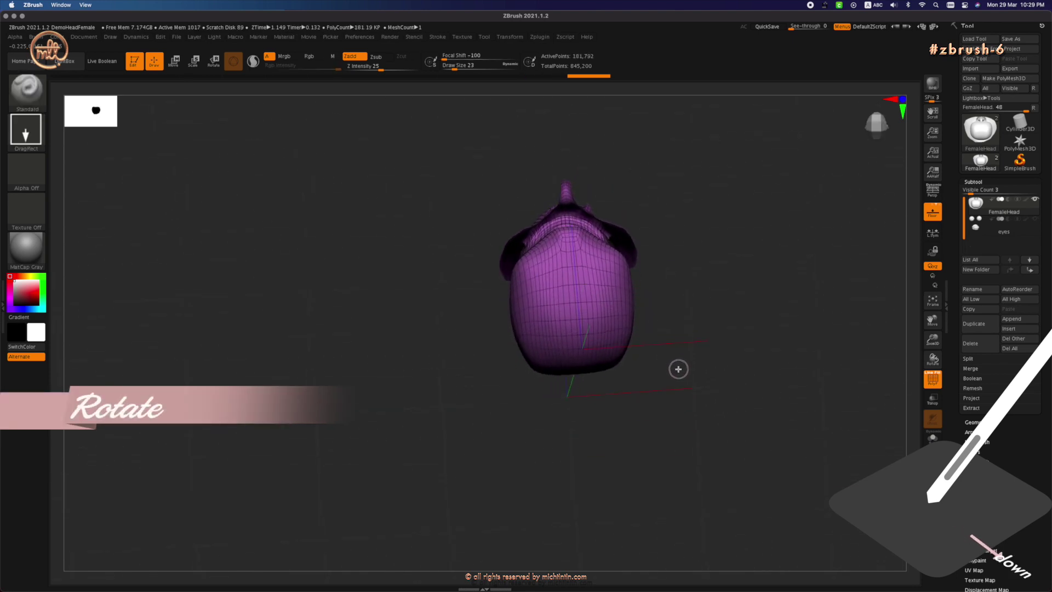
mouse_move(669, 242)
left_mouse_down()
mouse_move(694, 228)
mouse_move(698, 209)
mouse_move(669, 228)
mouse_move(537, 254)
mouse_move(483, 241)
mouse_move(652, 184)
mouse_move(652, 263)
left_mouse_up()
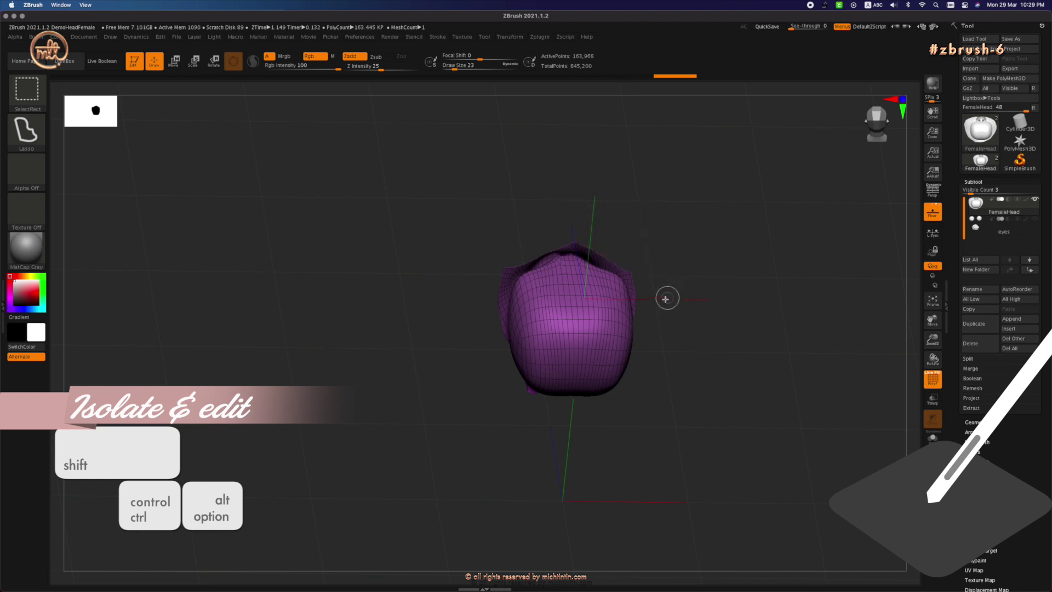
- Hide the leftover area beneath the mouth cavity
left_click_drag(624, 247, 673, 286)
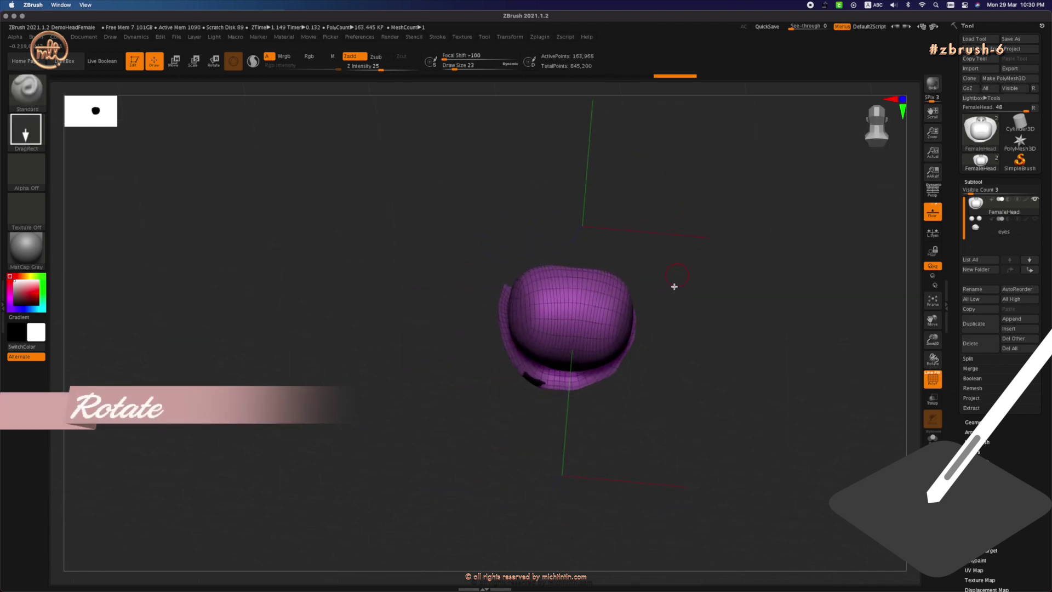
key("ctrl+shift")
mouse_move(556, 376)
left_mouse_down("ctrl+alt+shift")
mouse_move(633, 417)
mouse_move(621, 370)
left_mouse_up("ctrl+alt+shift")
mouse_move(657, 388)
right_mouse_down("ctrl")
mouse_move(535, 240)
mouse_move(488, 293)
mouse_move(504, 277)
mouse_move(519, 359)
right_mouse_up("ctrl")
key("shift")
- Isolate the cavity, group it into its own polygroup with Ctrl+W, and unhide the head
mouse_move(520, 359)
left_mouse_down("ctrl+shift")
mouse_move(459, 383)
mouse_move(410, 379)
mouse_move(348, 335)
mouse_move(324, 296)
mouse_move(322, 190)
mouse_move(417, 112)
mouse_move(555, 119)
mouse_move(580, 167)
mouse_move(603, 321)
left_mouse_up("ctrl+shift")
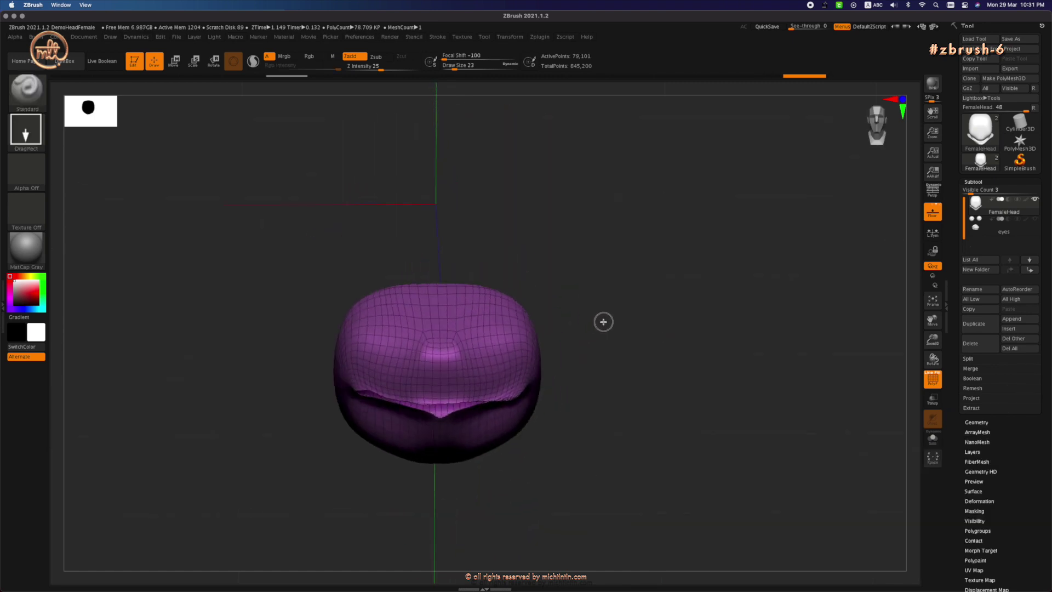
key("ctrl+w")
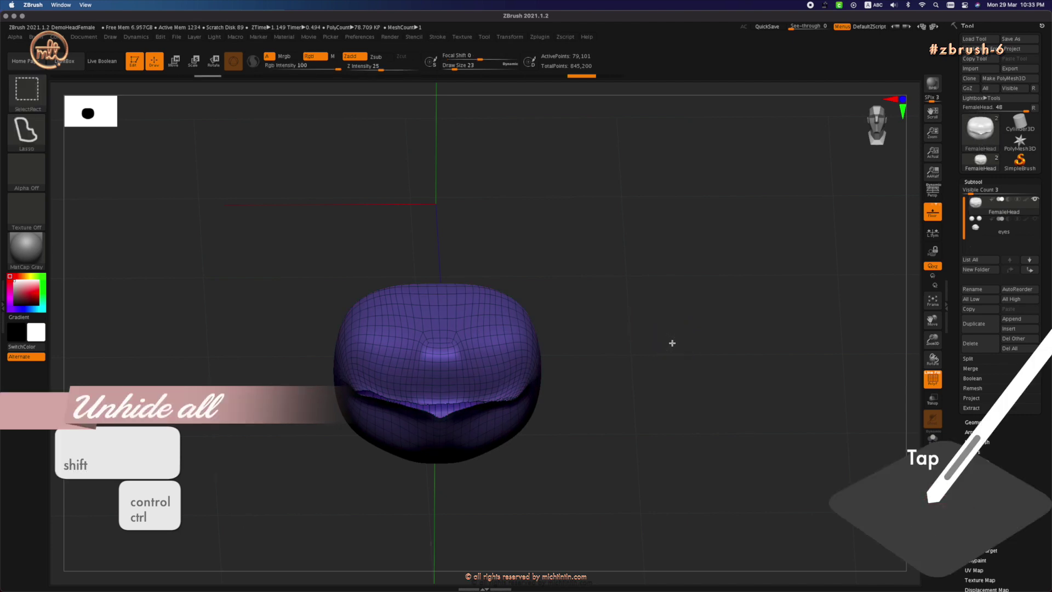
left_click(671, 343, "ctrl+shift")
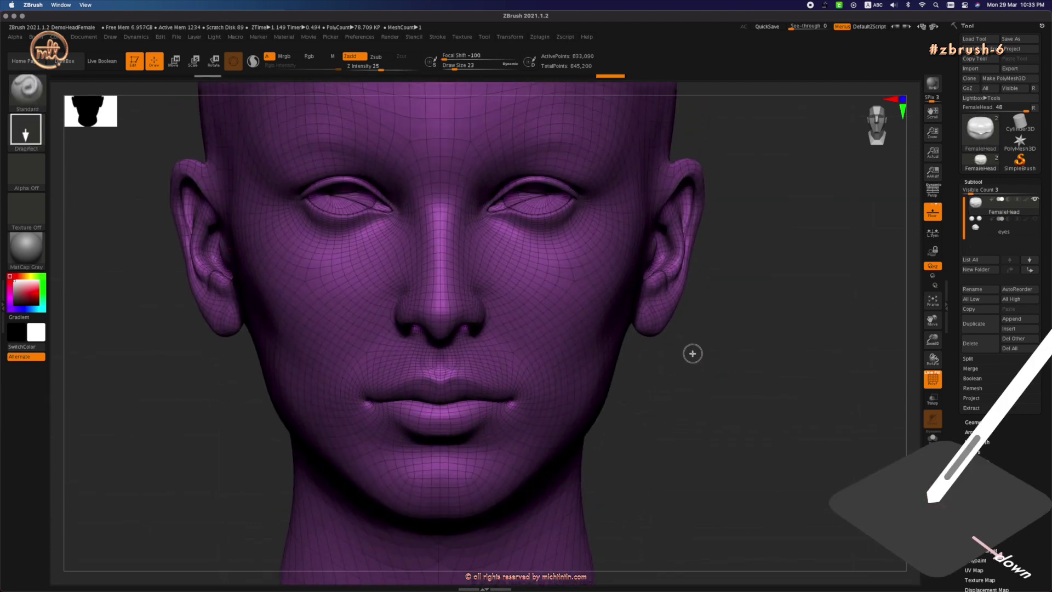
- Isolate the mouth and chin area and hide the leftover top-of-head piece
right_click_drag(723, 352, 643, 329, "ctrl")
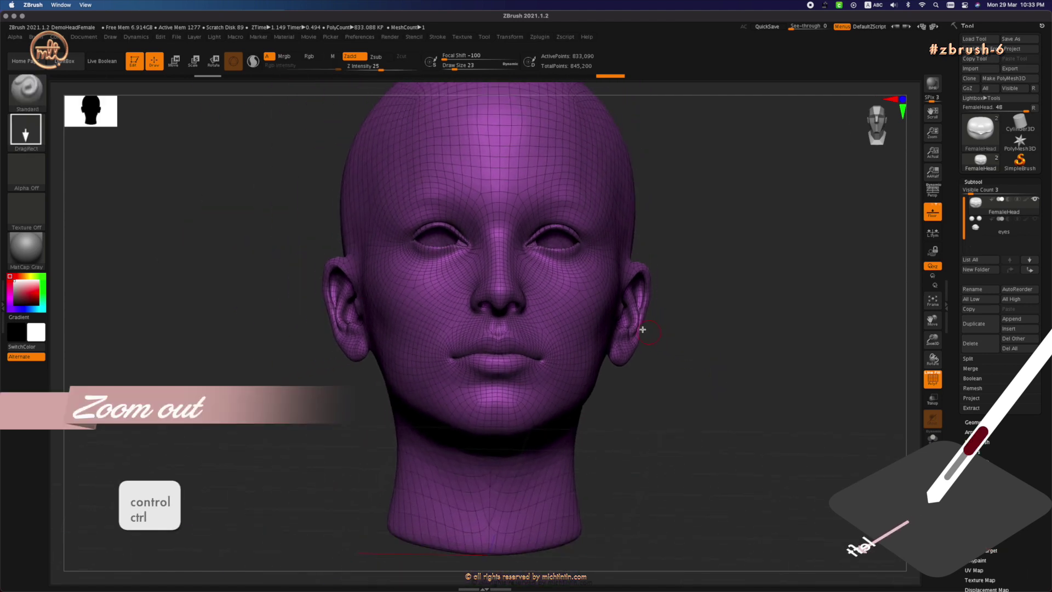
key("ctrl+shift")
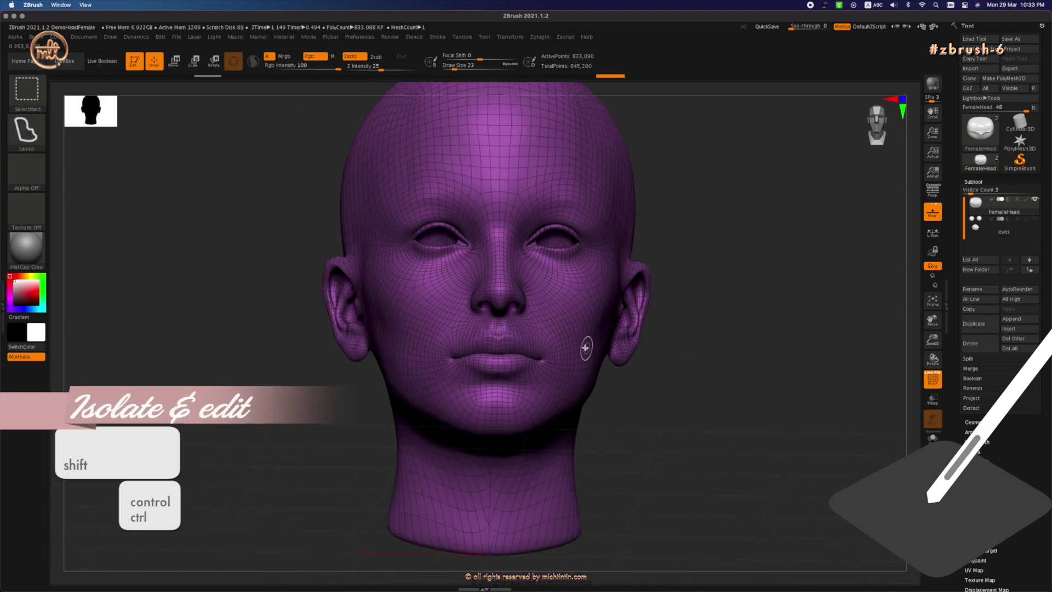
mouse_move(541, 295)
left_mouse_down("ctrl+shift")
mouse_move(449, 295)
mouse_move(408, 354)
mouse_move(410, 392)
mouse_move(433, 421)
mouse_move(467, 437)
mouse_move(530, 431)
mouse_move(576, 405)
left_mouse_up("ctrl+shift")
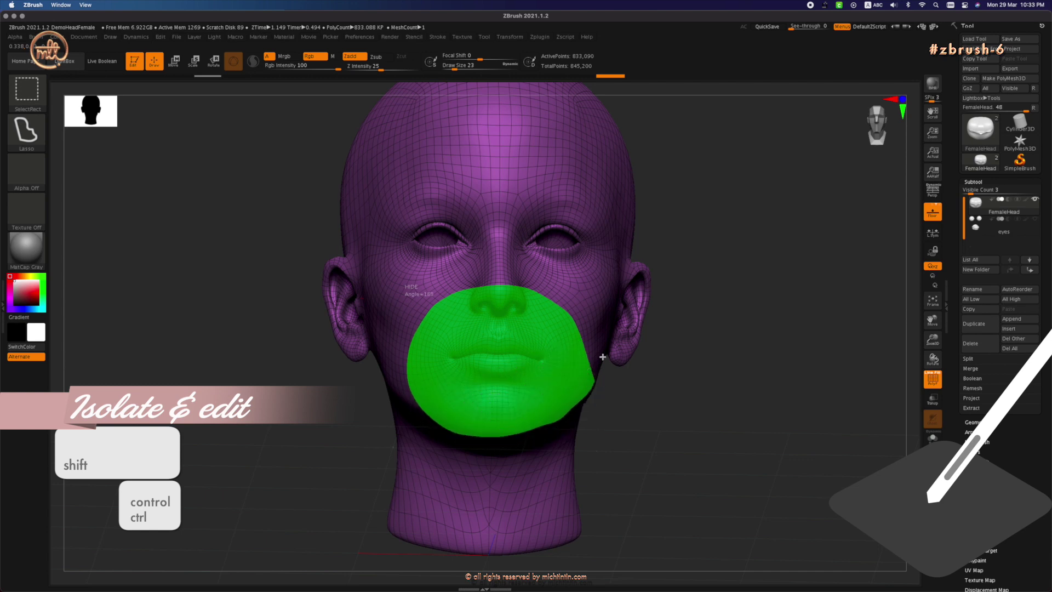
mouse_move(603, 356)
left_mouse_down("ctrl+shift")
mouse_move(658, 338)
mouse_move(648, 384)
mouse_move(661, 446)
mouse_move(655, 386)
mouse_move(656, 412)
mouse_move(668, 326)
mouse_move(544, 284)
left_mouse_up("ctrl+shift")
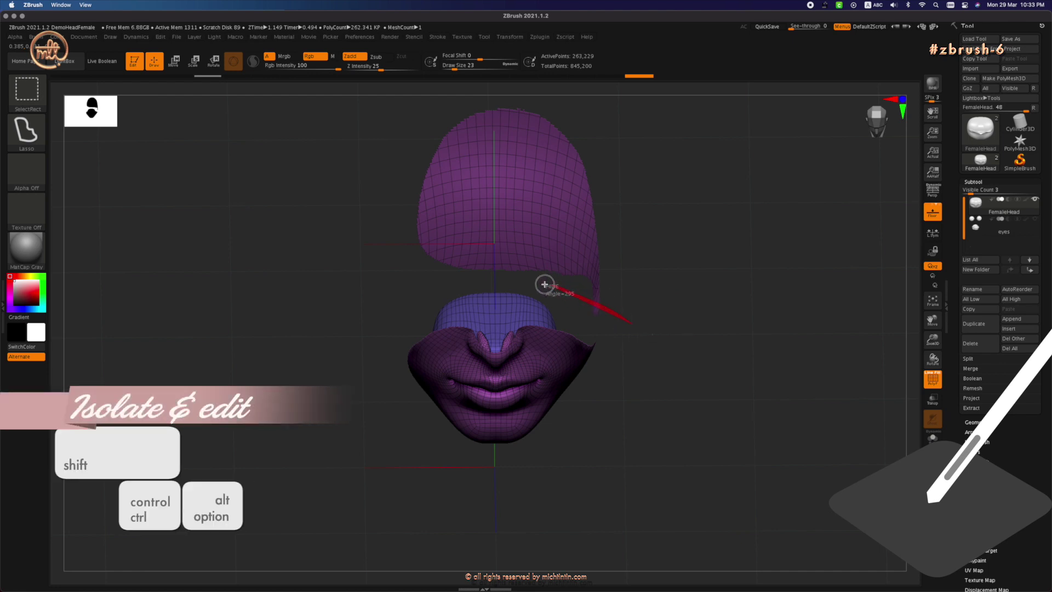
mouse_move(437, 271)
left_mouse_down("ctrl+alt+shift")
mouse_move(413, 87)
mouse_move(676, 169)
mouse_move(631, 316)
mouse_move(629, 423)
mouse_move(641, 295)
mouse_move(664, 350)
mouse_move(669, 403)
mouse_move(528, 350)
left_mouse_up("ctrl+alt+shift")
- With the Rect stroke, hide the mouth cavity polygroup and turn to a front view of the lips
key("ctrl+shift")
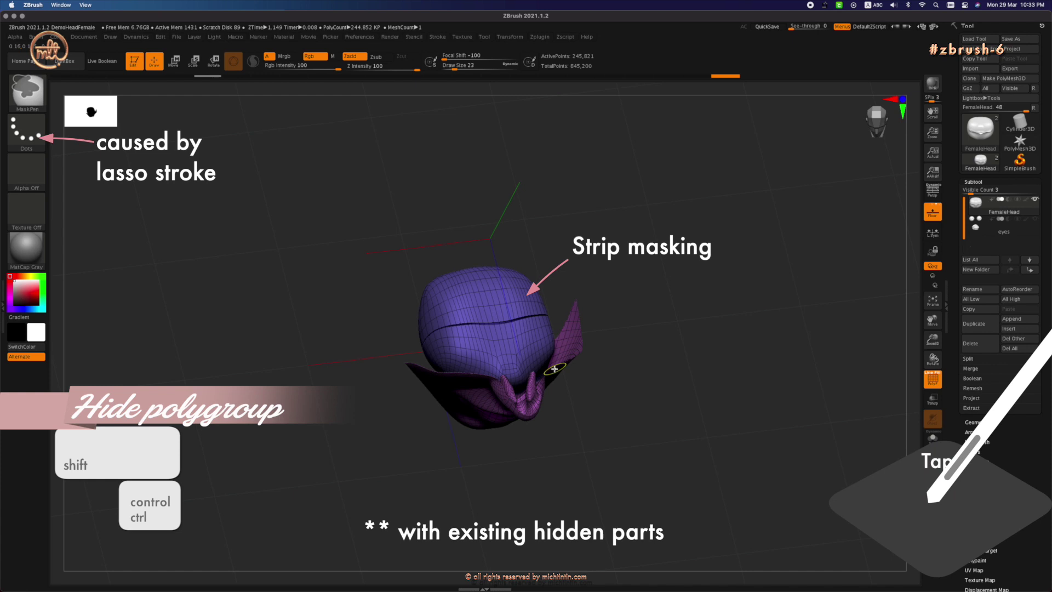
left_click(26, 130)
left_click(78, 141)
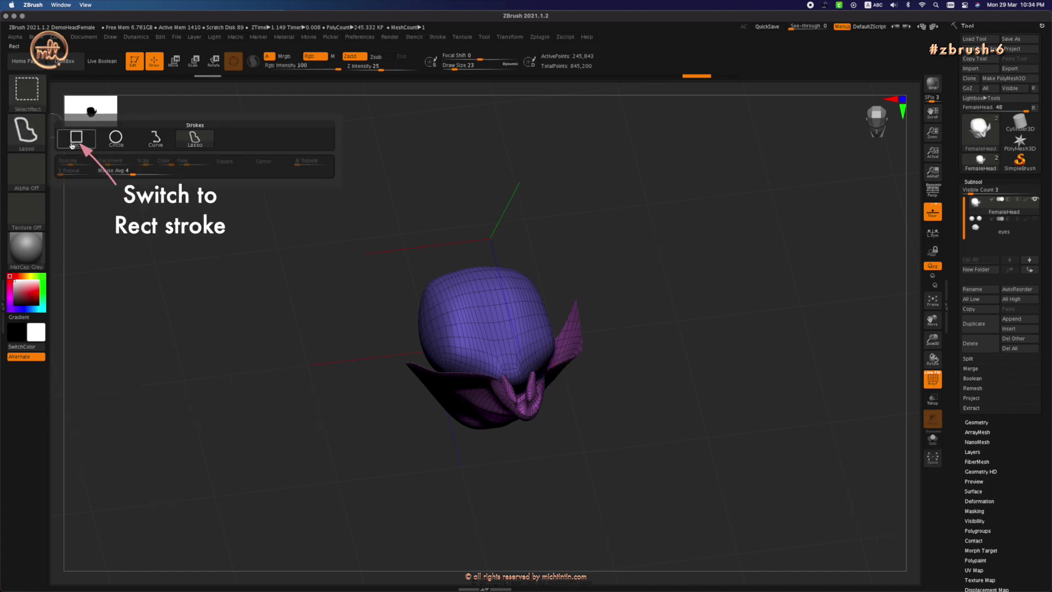
left_click(474, 305, "ctrl+shift")
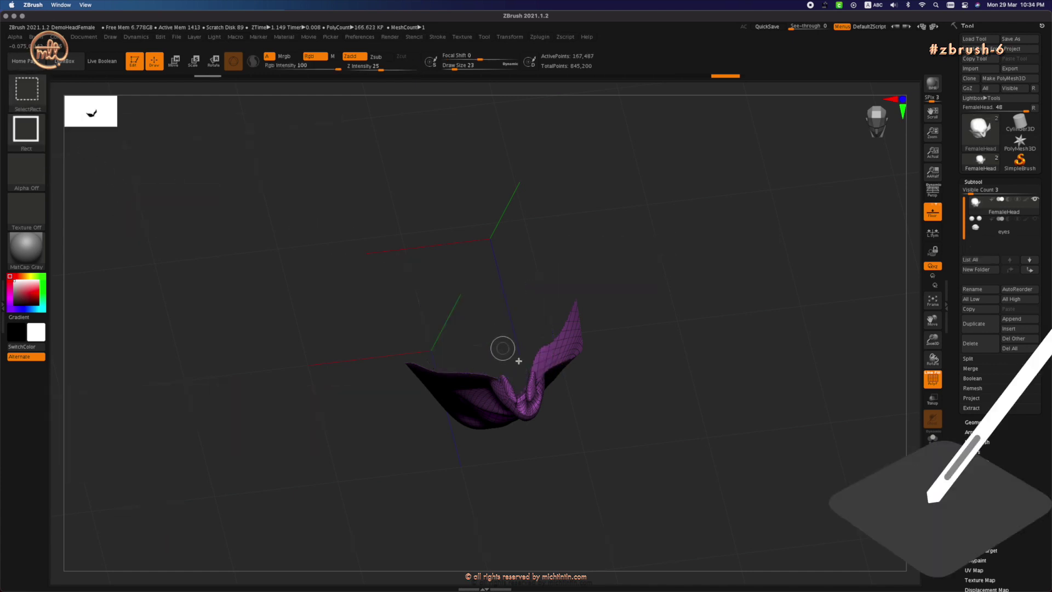
mouse_move(500, 348)
left_mouse_down()
mouse_move(623, 402)
mouse_move(619, 420)
mouse_move(627, 327)
left_mouse_up()
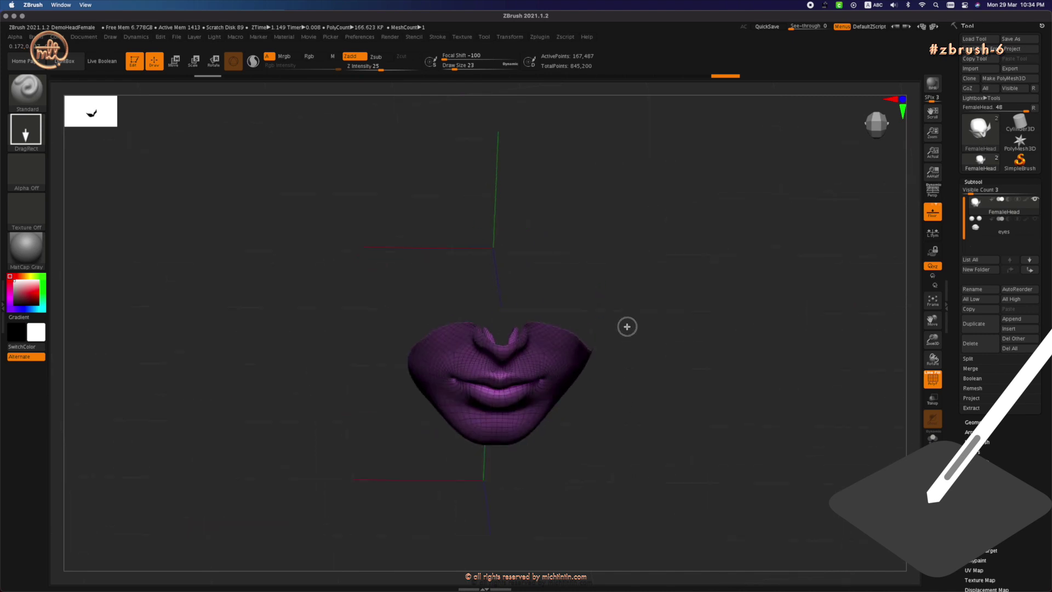
right_click_drag(626, 326, 731, 341, "ctrl")
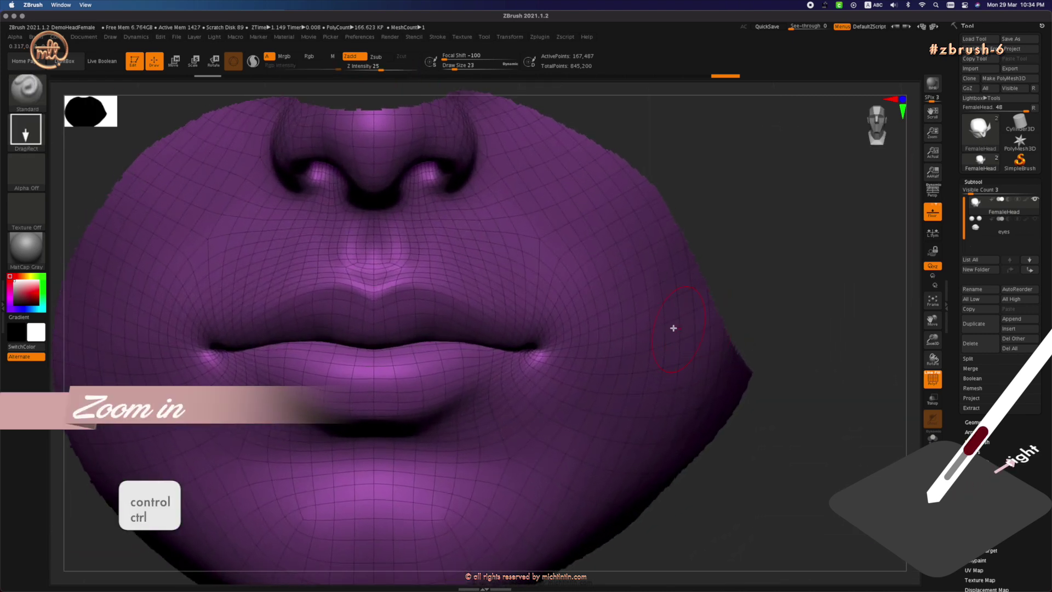
- Switch the mask stroke to Freehand and paint a mask around the upper and lower lips
left_click(27, 131, "ctrl")
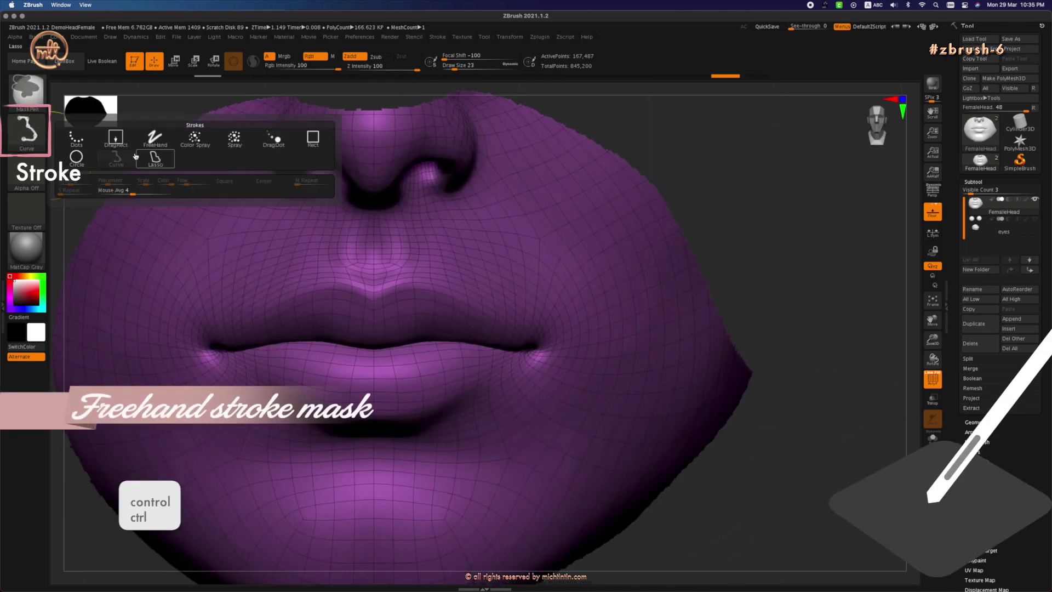
left_click(153, 137, "ctrl")
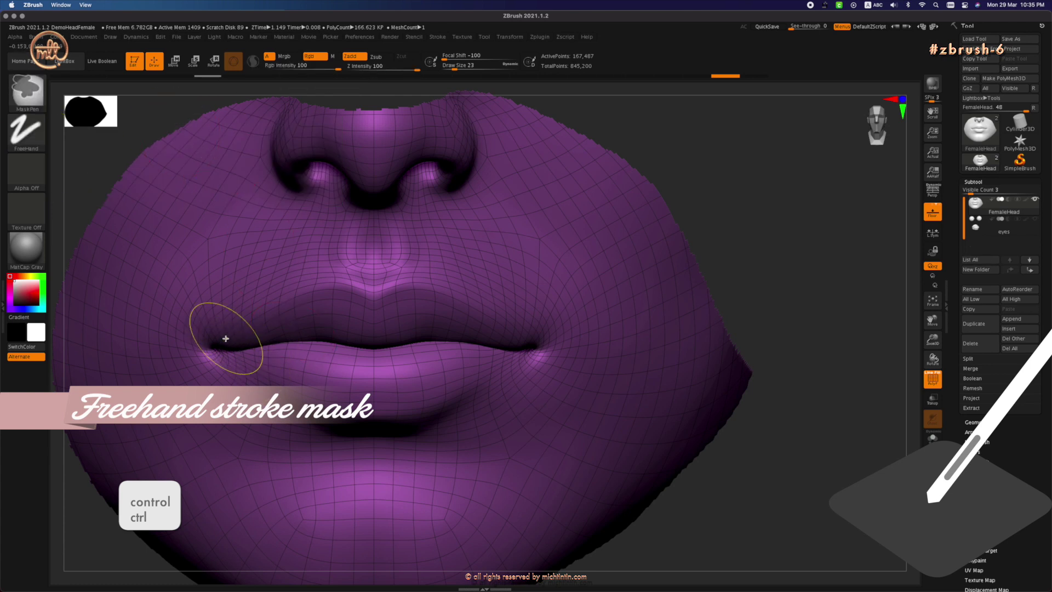
mouse_move(225, 338)
left_mouse_down("ctrl")
mouse_move(239, 357)
mouse_move(264, 318)
mouse_move(373, 301)
mouse_move(453, 303)
mouse_move(556, 333)
mouse_move(291, 367)
mouse_move(266, 355)
mouse_move(479, 364)
mouse_move(307, 396)
left_mouse_up("ctrl")
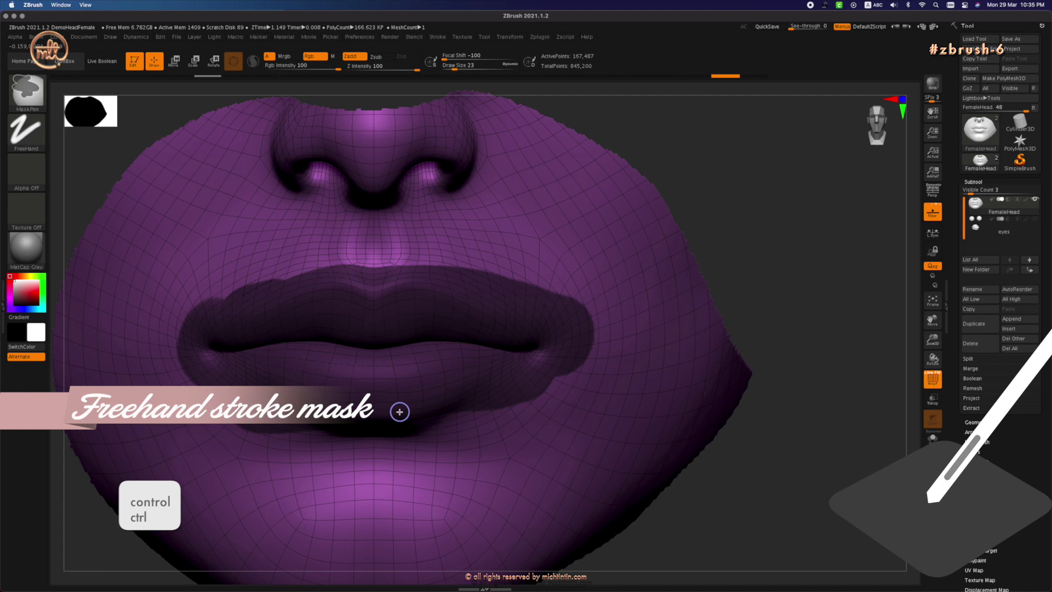
mouse_move(399, 412)
left_mouse_down("ctrl")
mouse_move(438, 411)
mouse_move(281, 388)
mouse_move(192, 331)
left_mouse_up("ctrl")
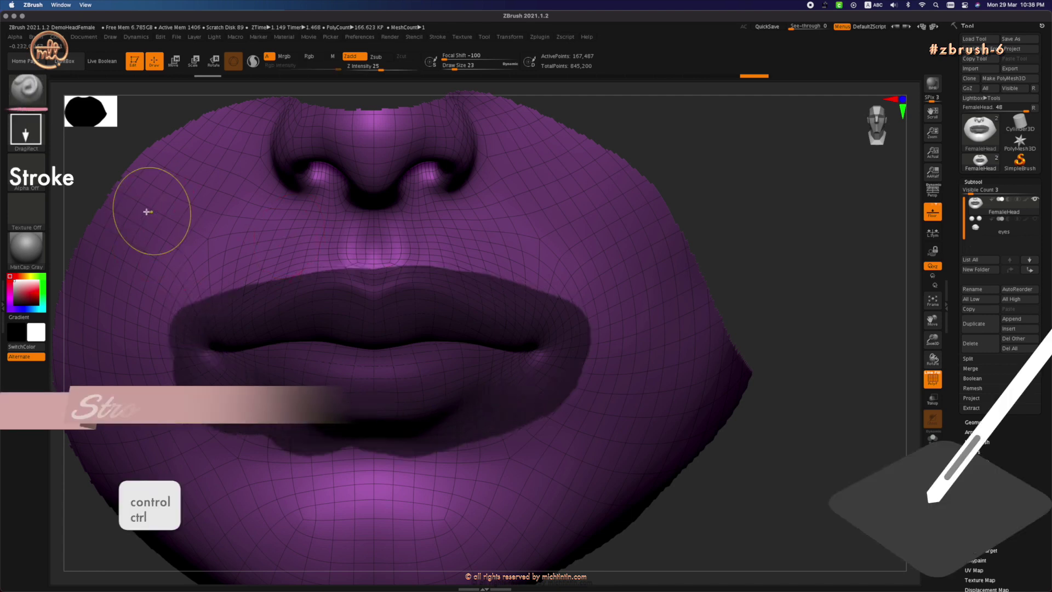
left_click(31, 140)
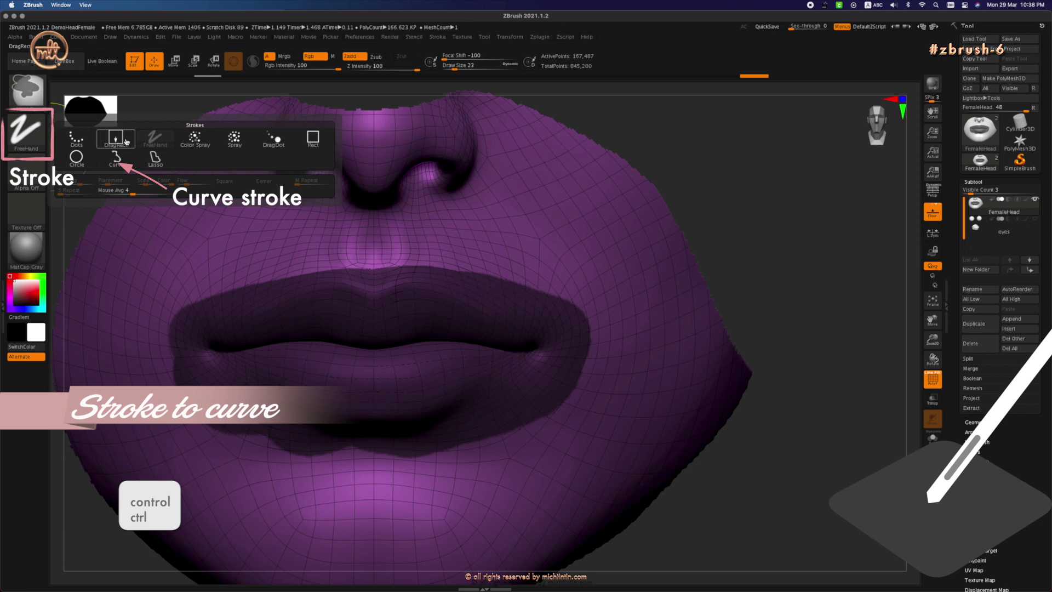
- Switch the mask stroke to Curve and draw curve mask lines from the lip corner across the lips
left_click(116, 160)
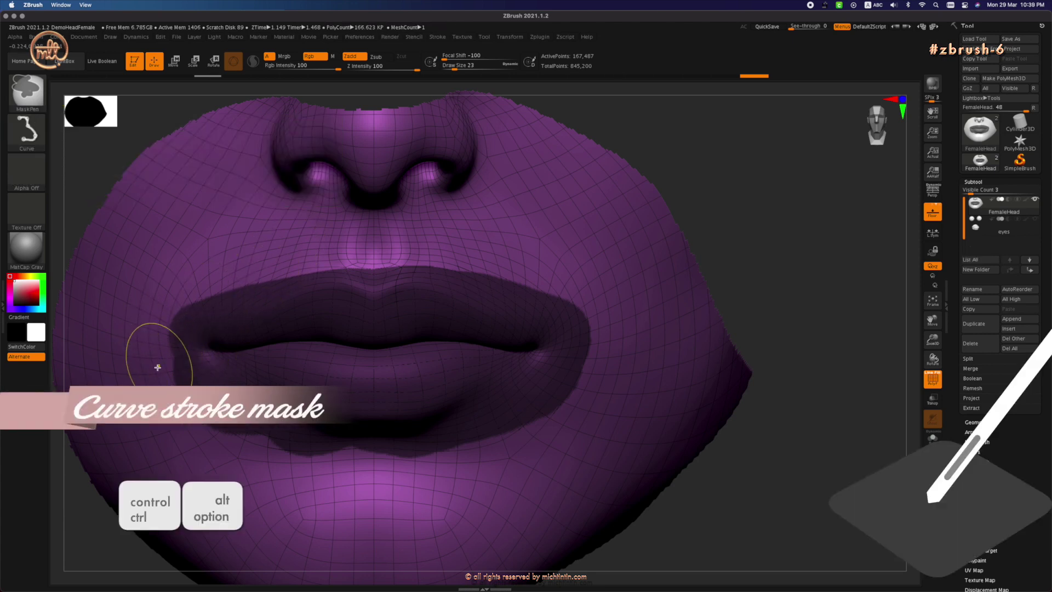
left_click_drag(325, 271, 326, 270, "ctrl+alt")
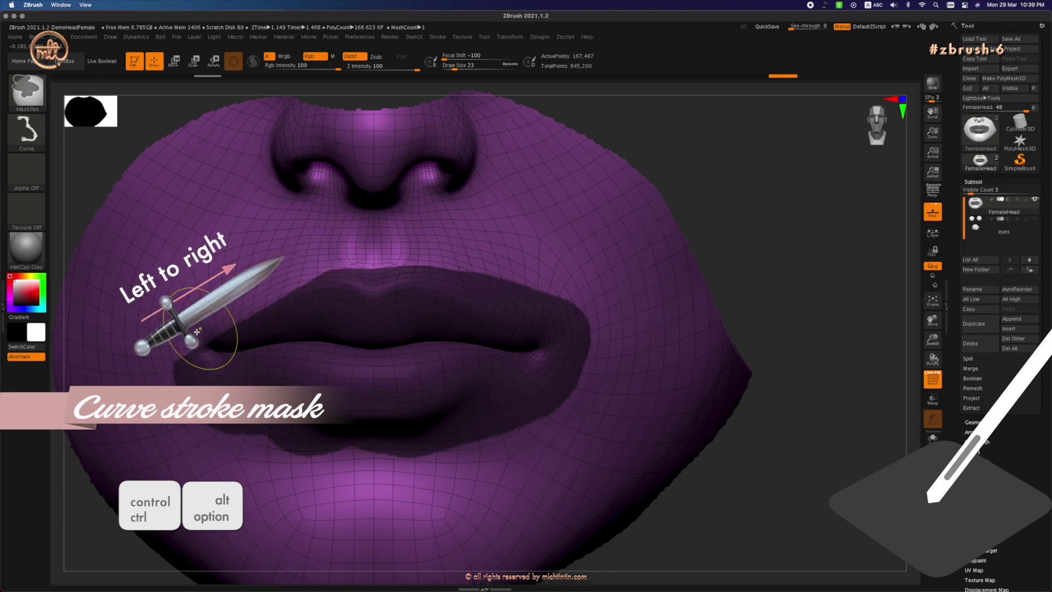
left_click_drag(197, 331, 322, 294, "ctrl")
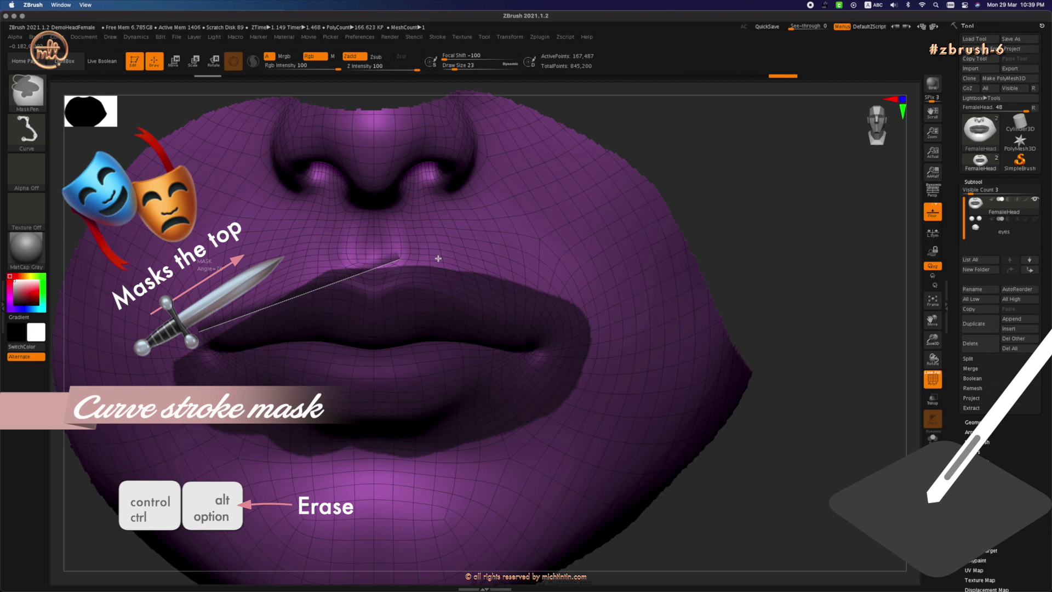
left_click_drag(437, 258, 553, 290, "ctrl+alt")
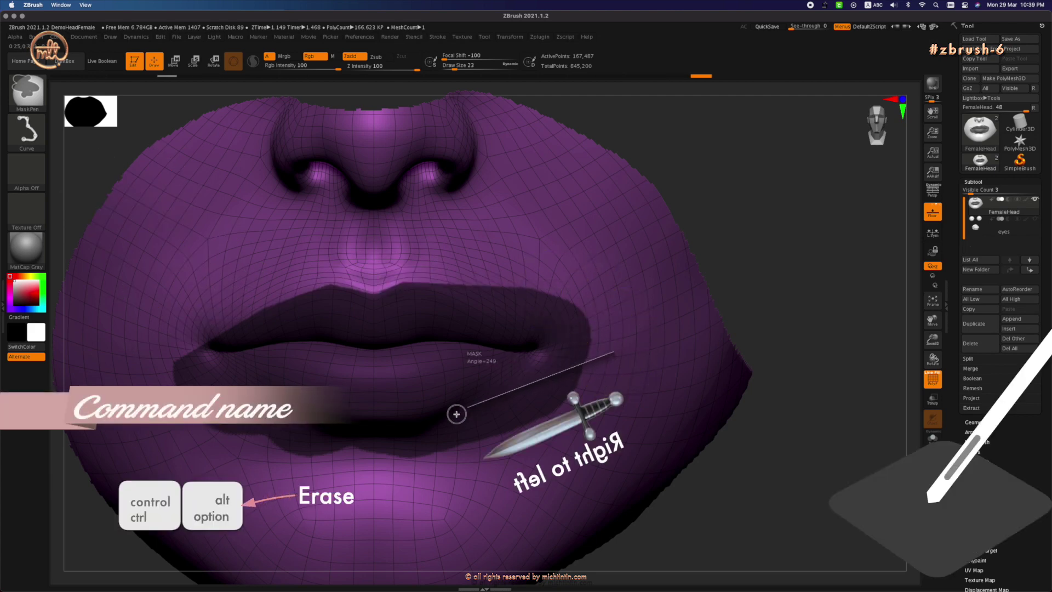
left_click_drag(457, 414, 341, 463, "ctrl+alt")
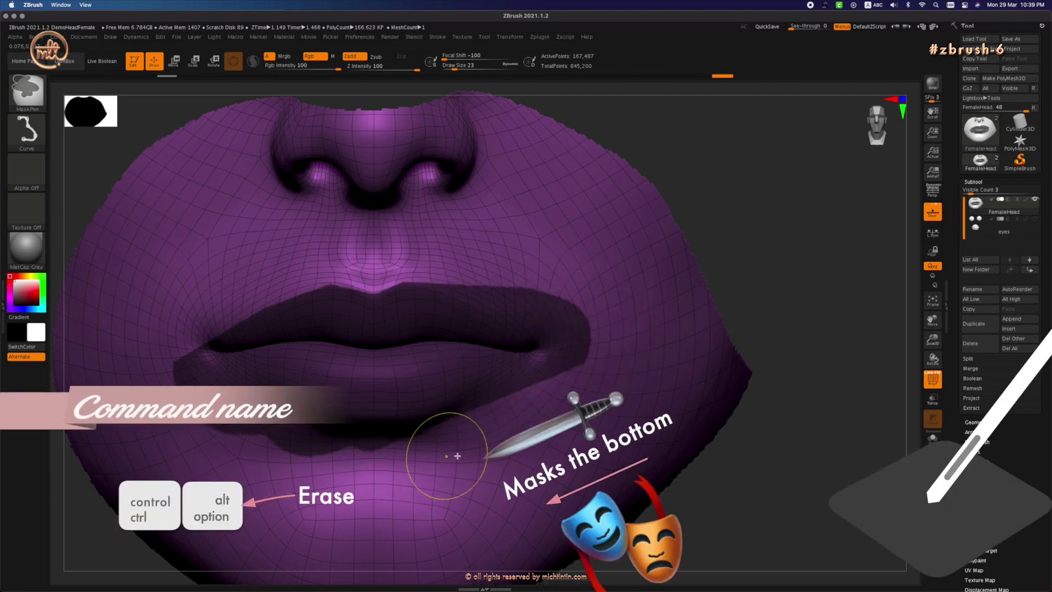
left_click_drag(458, 455, 183, 329, "ctrl+alt")
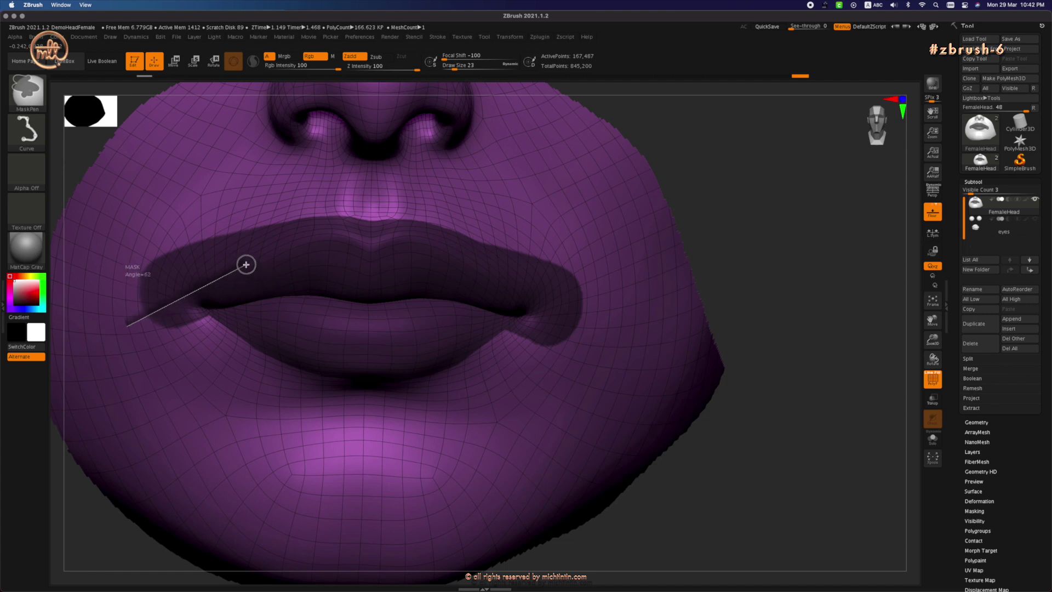
left_click_drag(246, 264, 350, 211, "ctrl+alt")
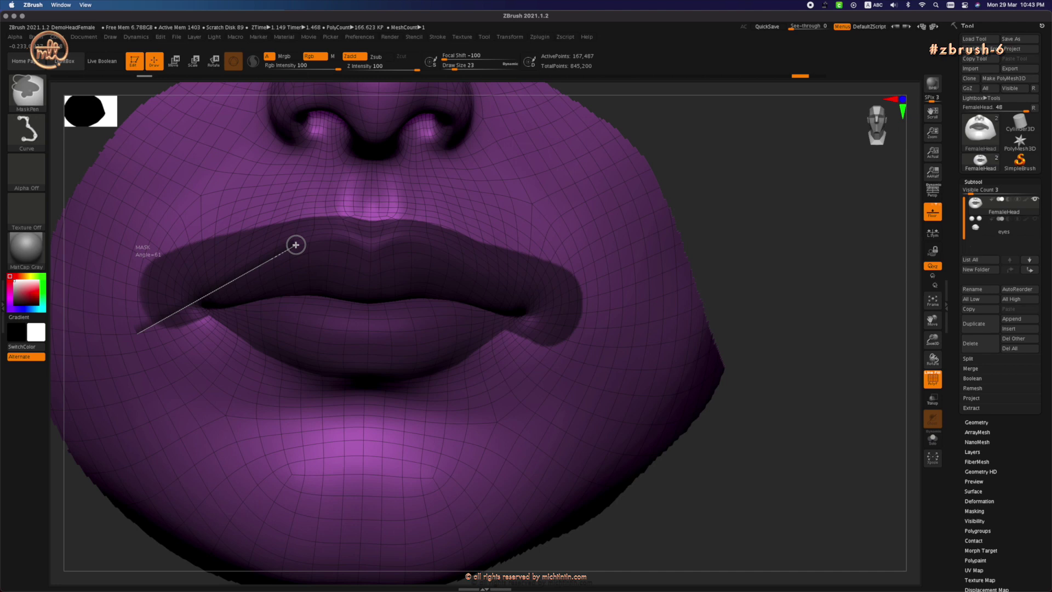
- Draw curve mask lines from the mouth corner along the upper lip fold
mouse_move(306, 241)
left_mouse_down("ctrl")
mouse_move(333, 234)
mouse_move(319, 237)
mouse_move(368, 251)
mouse_move(418, 235)
mouse_move(461, 255)
left_mouse_up("ctrl")
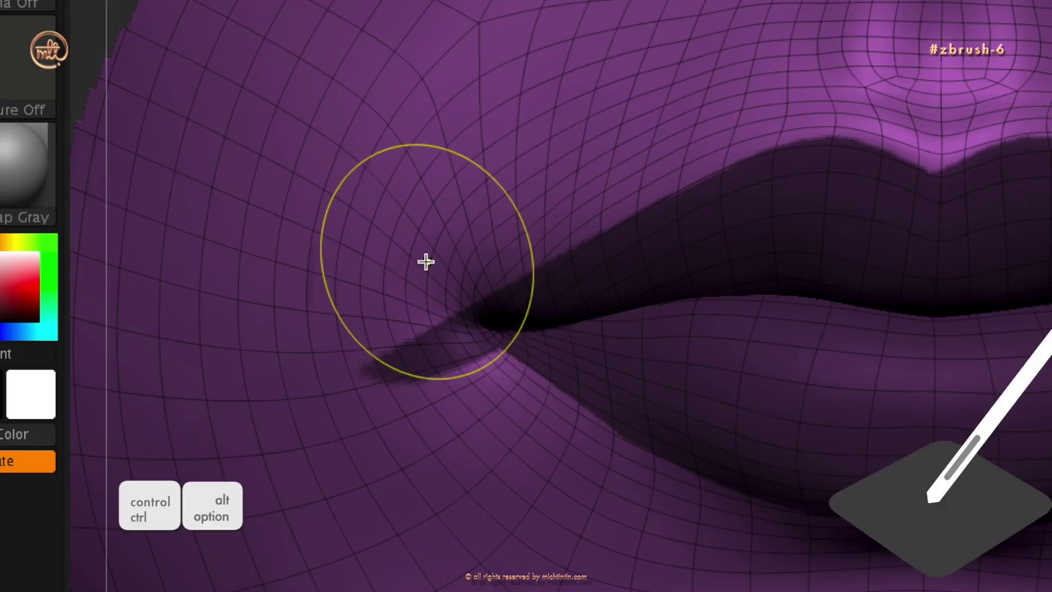
left_click_drag(181, 281, 255, 369, "ctrl+alt")
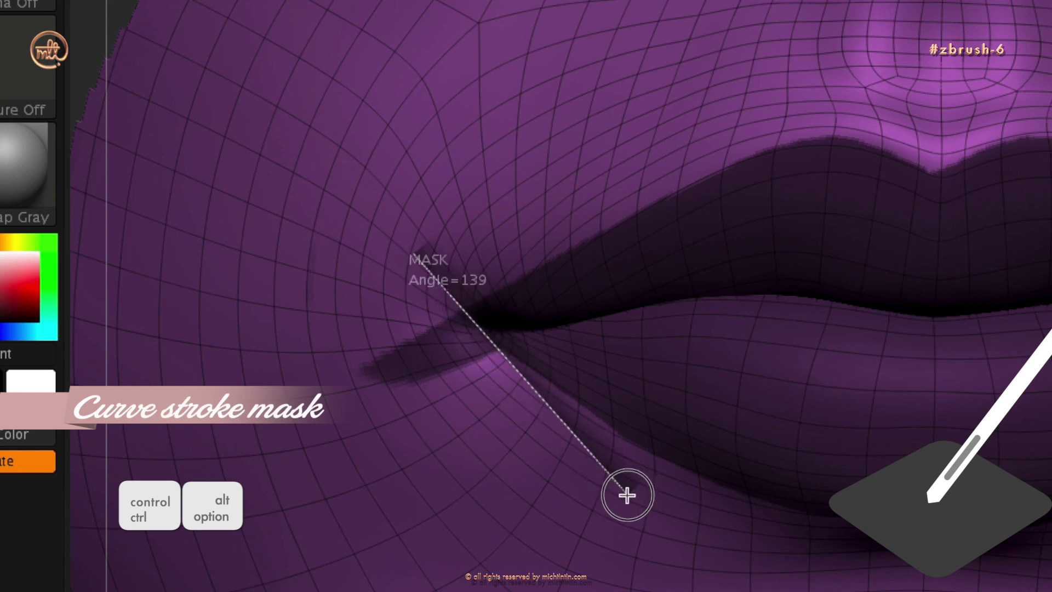
mouse_move(627, 495)
left_mouse_down("ctrl+alt")
mouse_move(568, 381)
mouse_move(821, 582)
mouse_move(693, 438)
mouse_move(367, 211)
left_mouse_up("ctrl+alt")
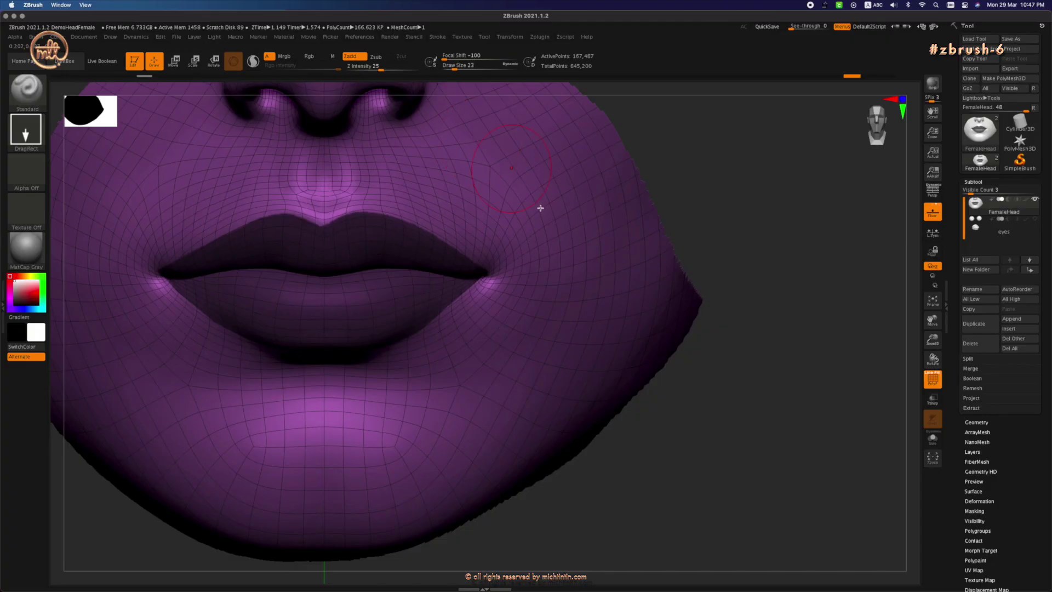
- Lasso-hide the unwanted face mesh, mask the lips, and turn them into a green polygroup with Ctrl+W
left_click_drag(756, 230, 707, 281)
mouse_move(458, 326)
left_mouse_down()
mouse_move(449, 371)
mouse_move(389, 340)
left_mouse_up()
key("ctrl")
left_click(26, 132)
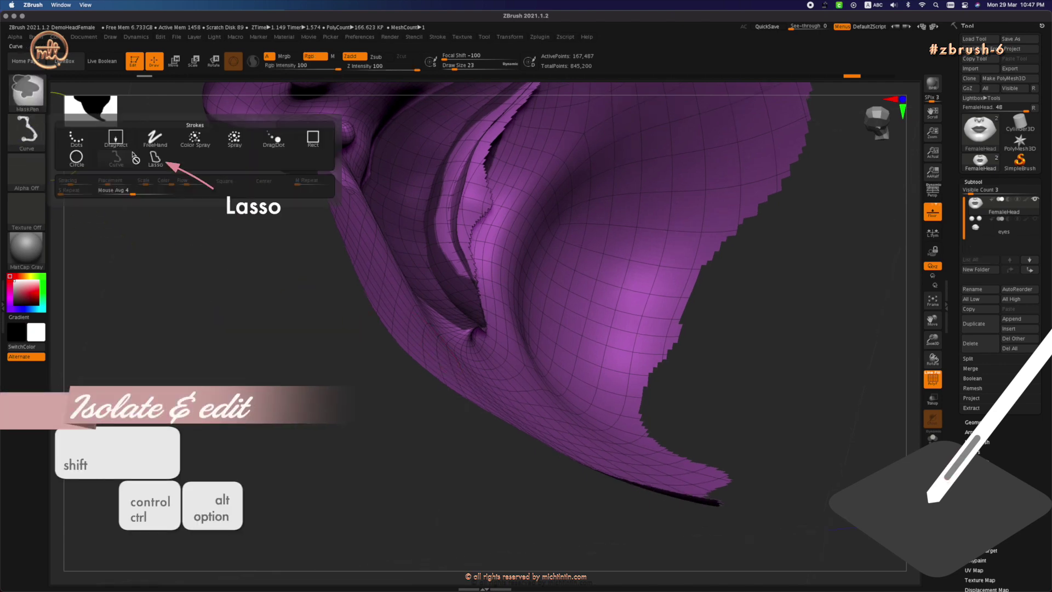
left_click(158, 160)
mouse_move(564, 352)
left_mouse_down("ctrl+alt+shift")
mouse_move(387, 425)
mouse_move(686, 451)
mouse_move(709, 413)
mouse_move(707, 383)
mouse_move(706, 400)
left_mouse_up("ctrl+alt+shift")
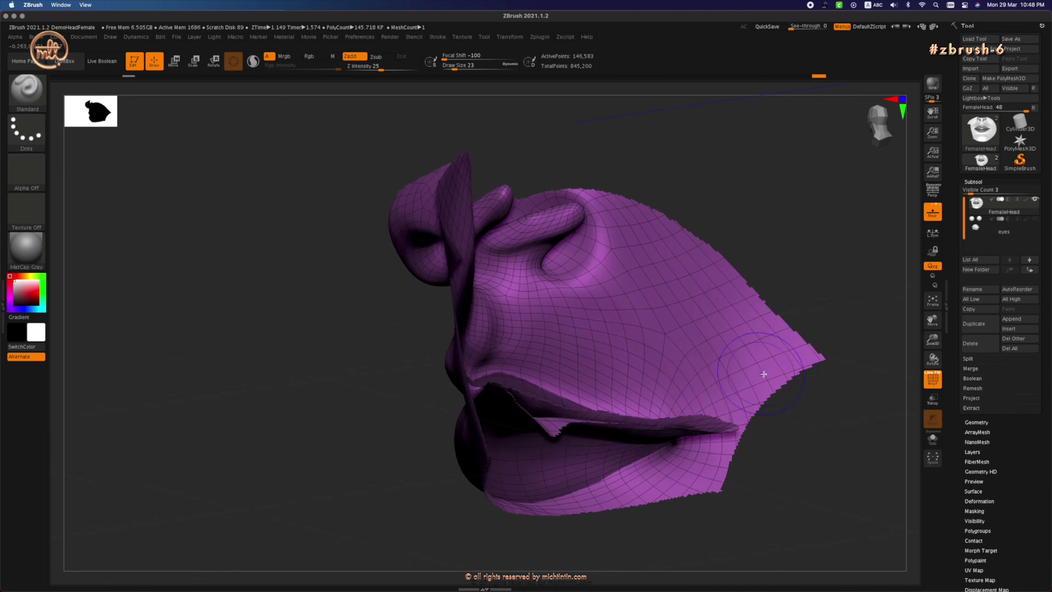
mouse_move(793, 416)
left_mouse_down("ctrl+alt+shift")
mouse_move(536, 344)
mouse_move(406, 350)
mouse_move(323, 253)
mouse_move(489, 105)
mouse_move(770, 127)
mouse_move(898, 251)
mouse_move(892, 376)
left_mouse_up("ctrl+alt+shift")
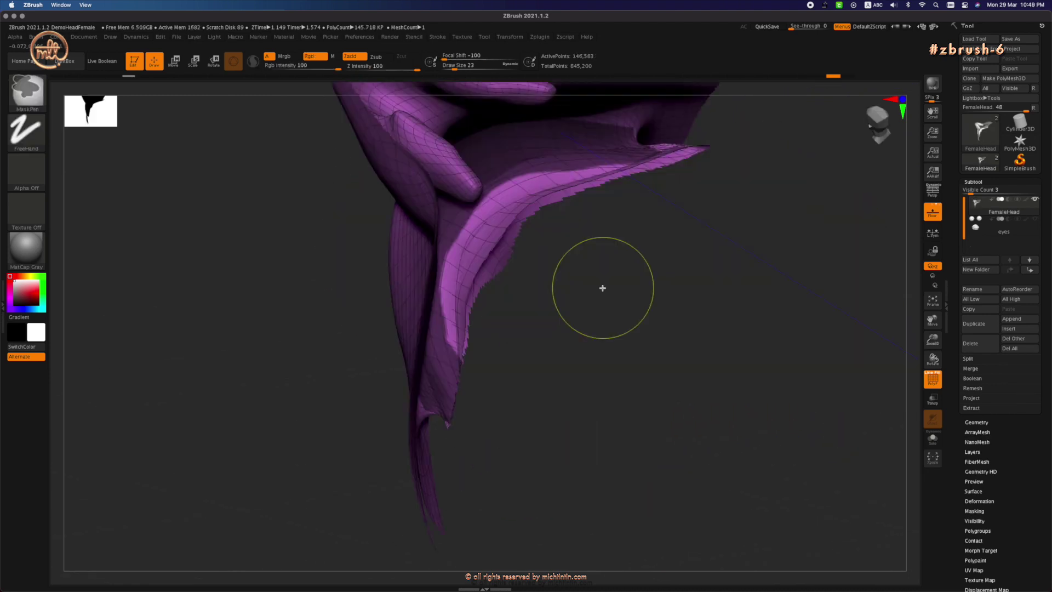
mouse_move(542, 219)
left_mouse_down("ctrl")
mouse_move(516, 199)
mouse_move(492, 238)
mouse_move(473, 324)
left_mouse_up("ctrl")
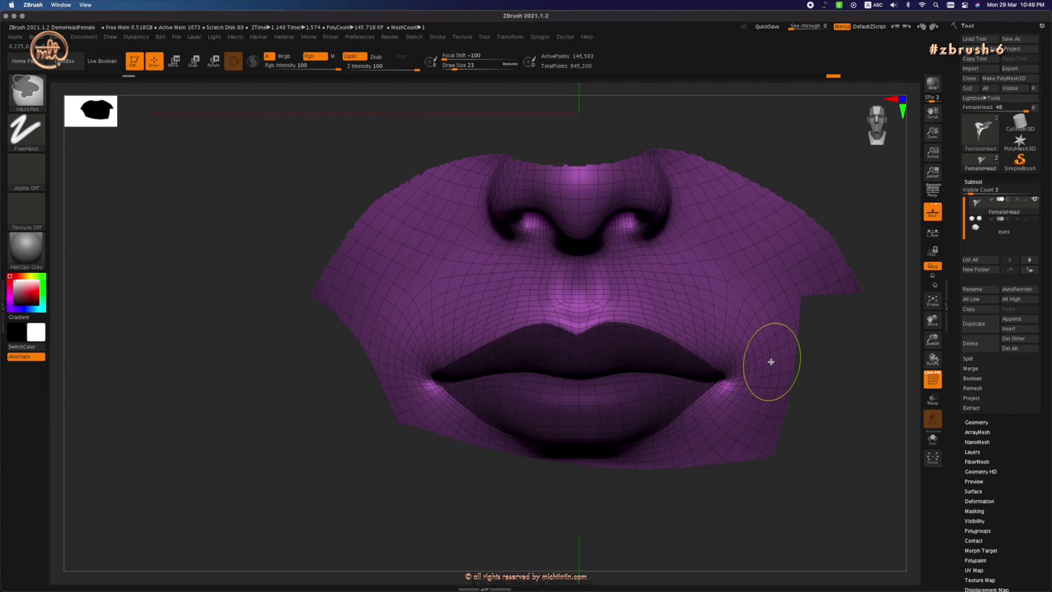
key("ctrl+w")
- With the Rect stroke, hide the purple face polygroup, leaving the lips
left_click_drag(845, 373, 823, 368)
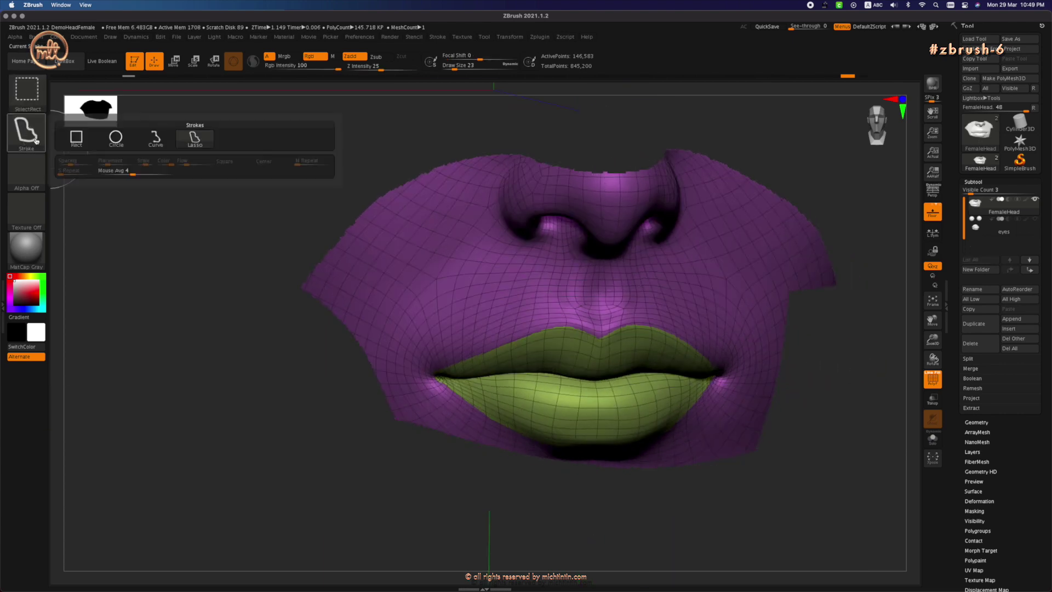
left_click(75, 140)
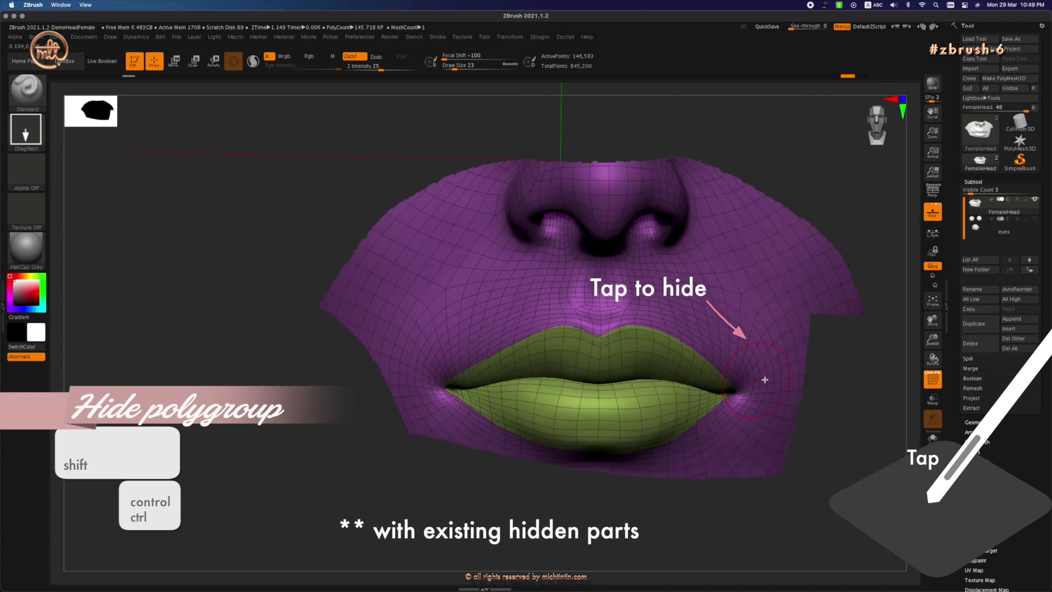
key("ctrl+shift")
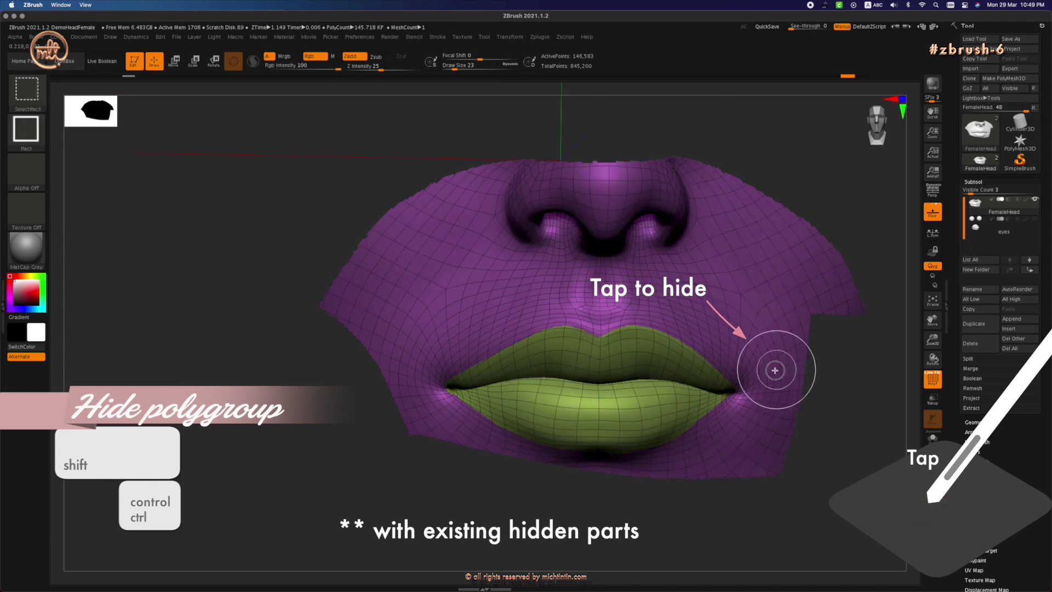
left_click(775, 370, "ctrl+shift")
left_click_drag(779, 370, 812, 419)
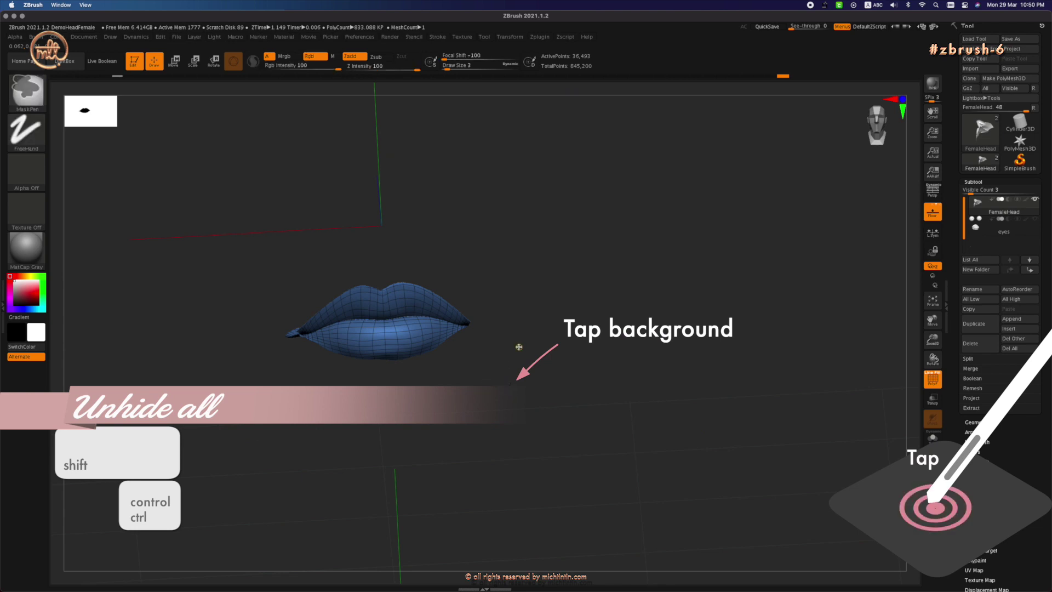
- Unhide the face, then hide and invert the blue lips group so only the lips show
left_click(550, 329, "ctrl+shift")
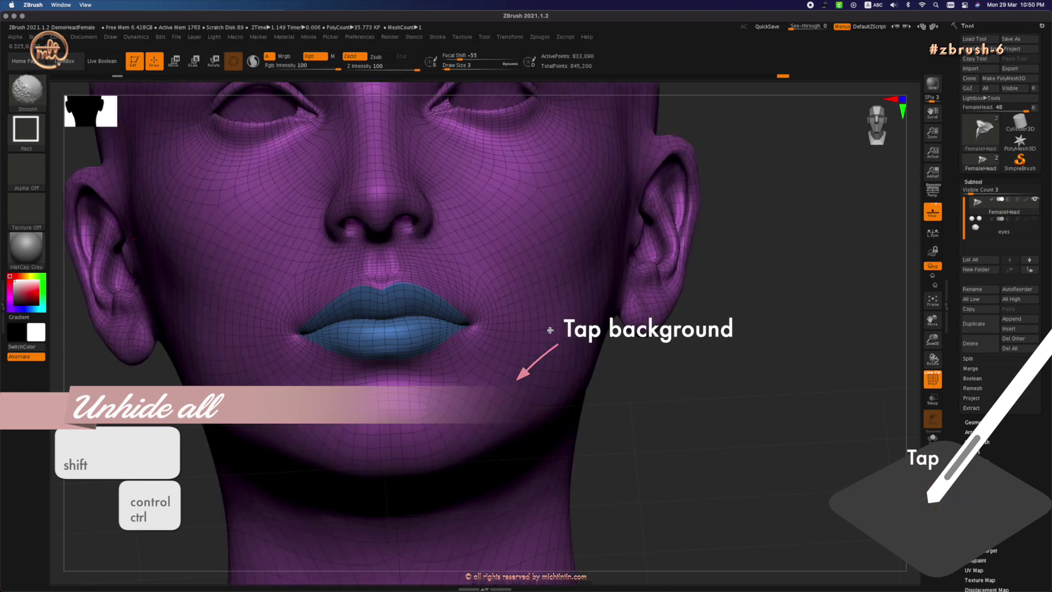
key("ctrl+shift")
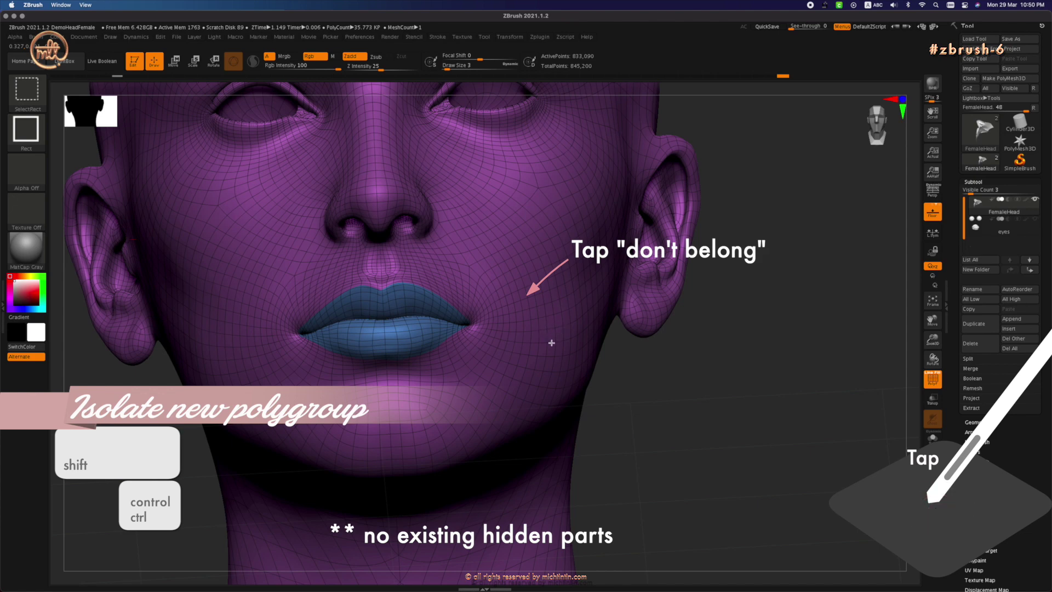
left_click(551, 331, "ctrl+shift")
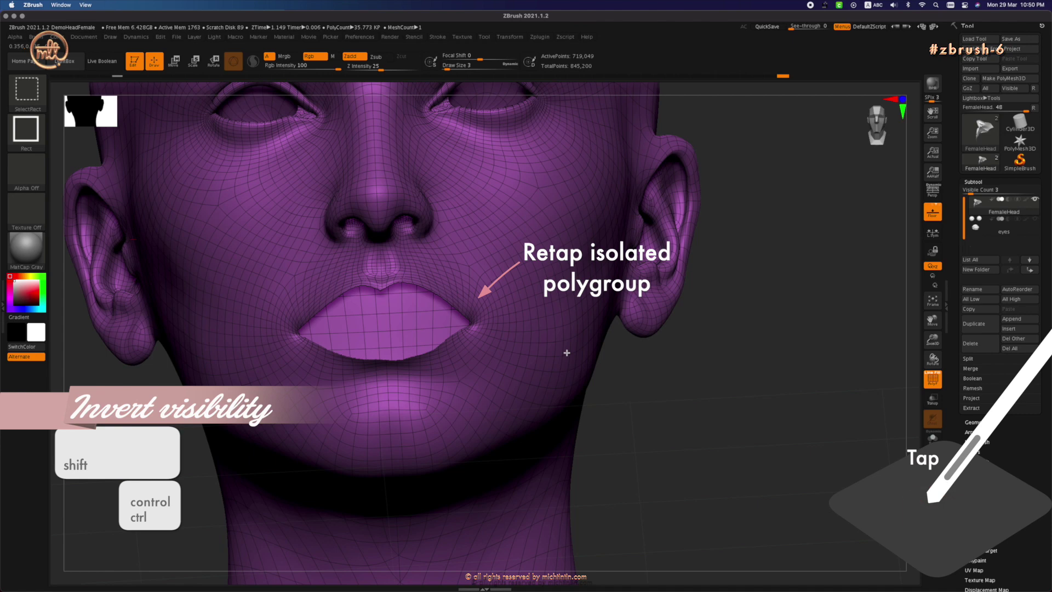
left_click(566, 352, "ctrl+shift")
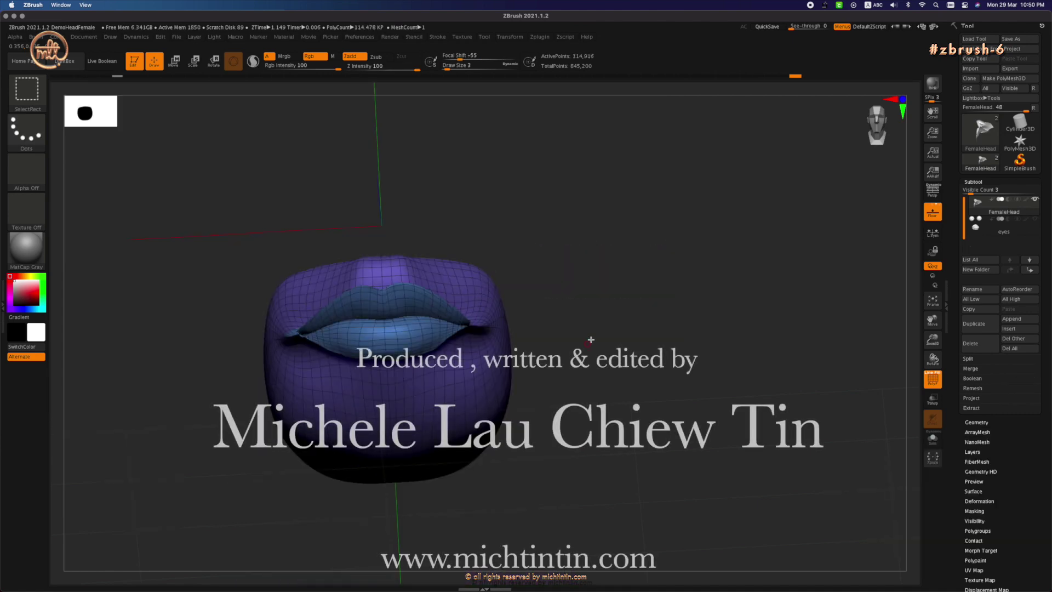
mouse_move(590, 339)
left_mouse_down()
mouse_move(638, 345)
mouse_move(567, 262)
left_mouse_up()
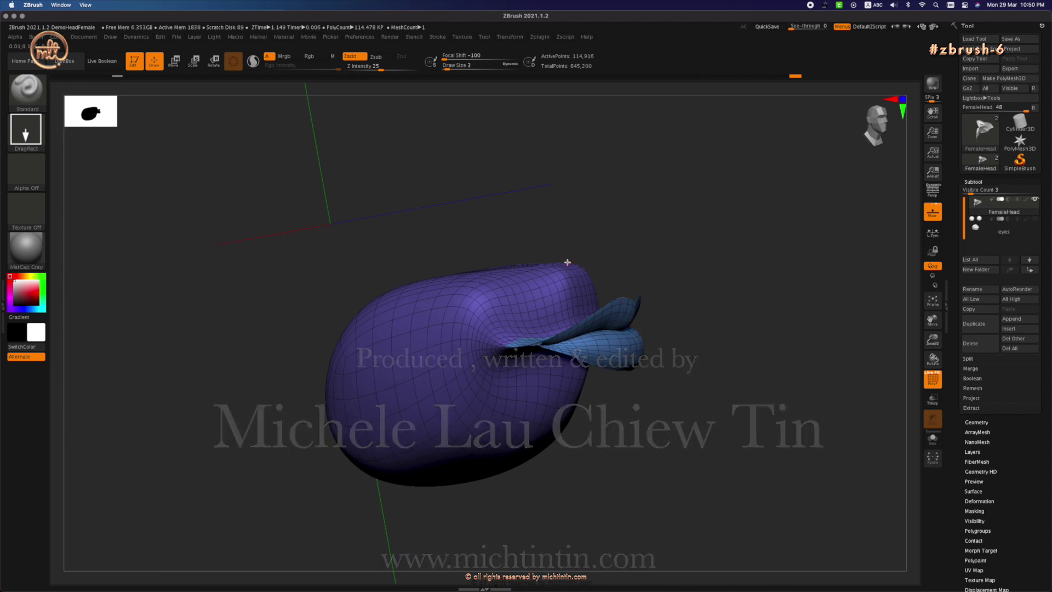